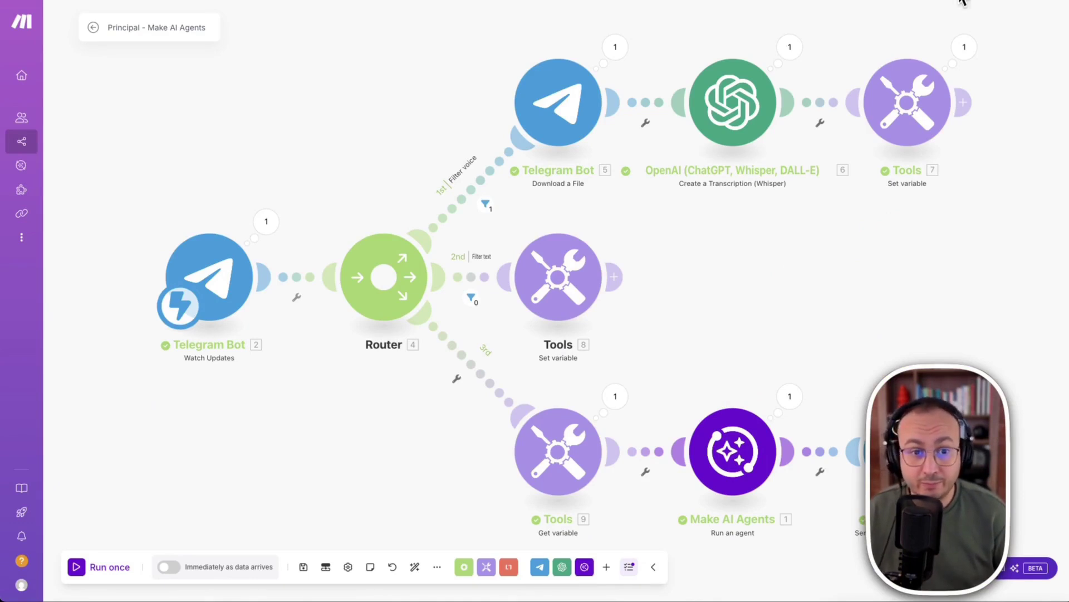
drag(938, 218, 730, 408)
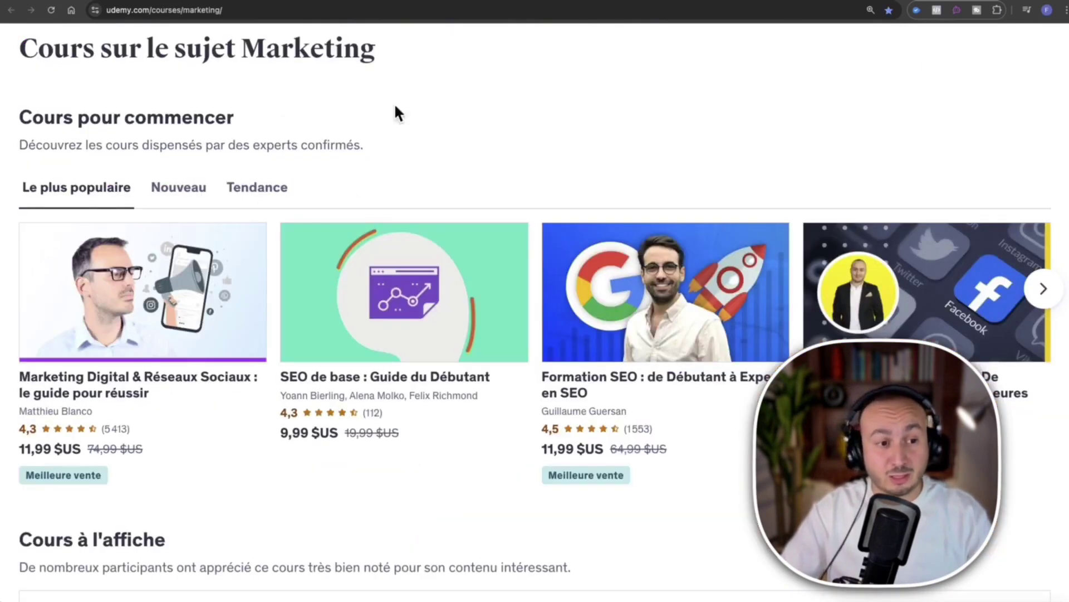
Examine the Udemy marketing courses page down to the popular instructors and open the Digital Innovation | Les Experts profile.
scroll(658, 103, down, 3)
mouse_move(181, 320)
scroll(323, 310, down, 6)
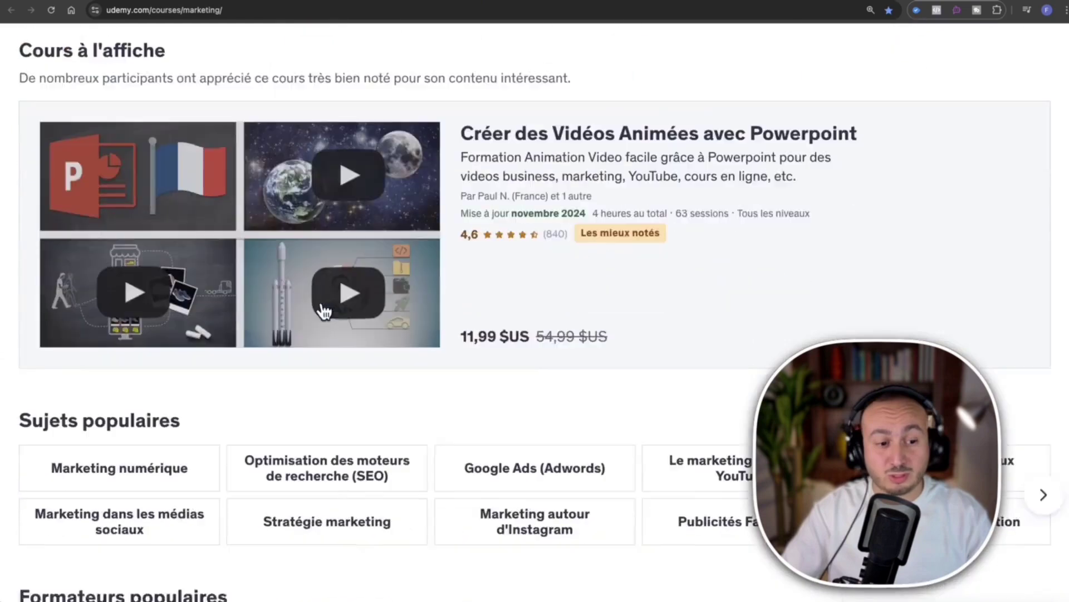
scroll(329, 304, down, 6)
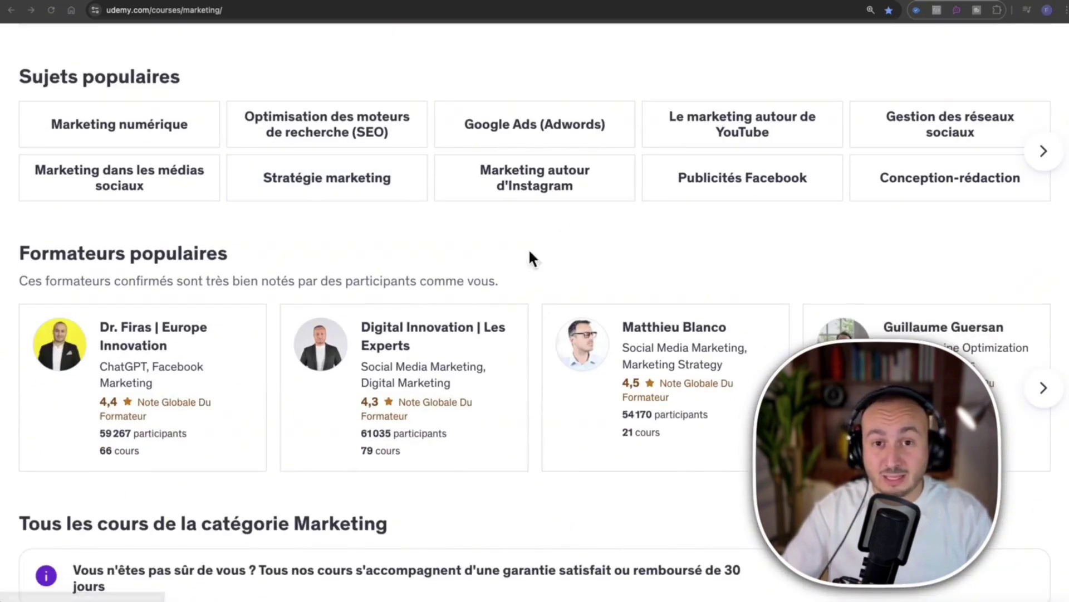
click(635, 248)
drag(550, 207, 176, 288)
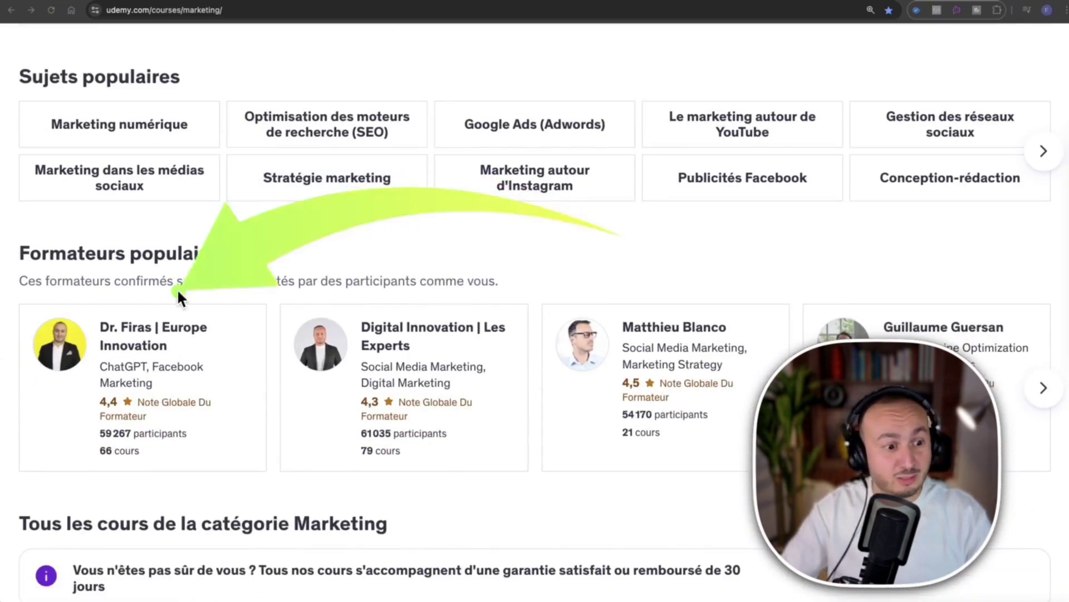
mouse_move(814, 174)
mouse_down()
mouse_move(496, 225)
mouse_move(406, 314)
mouse_up()
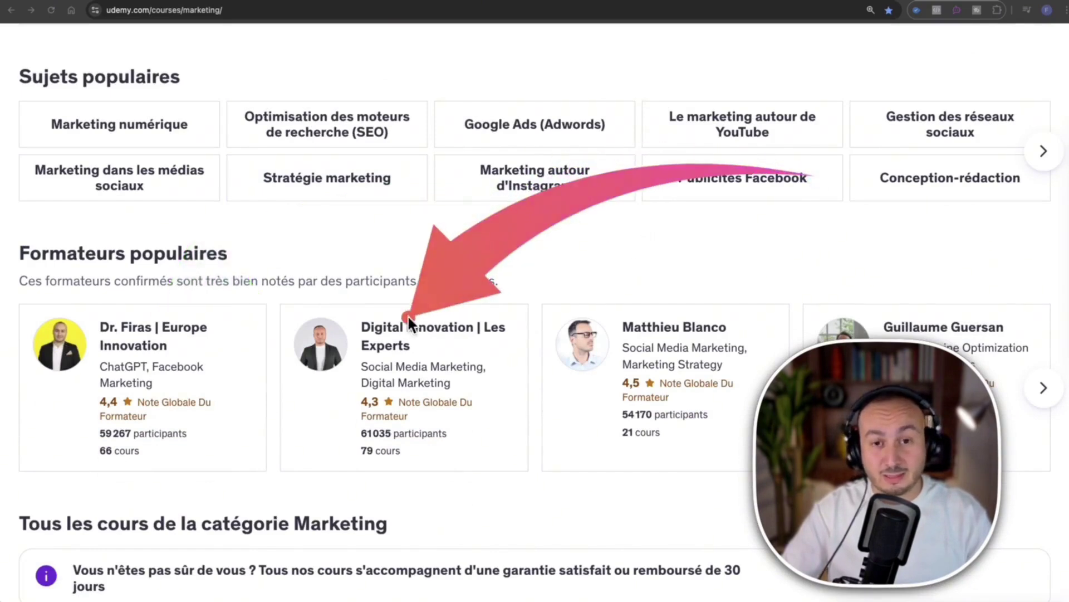
click(406, 314)
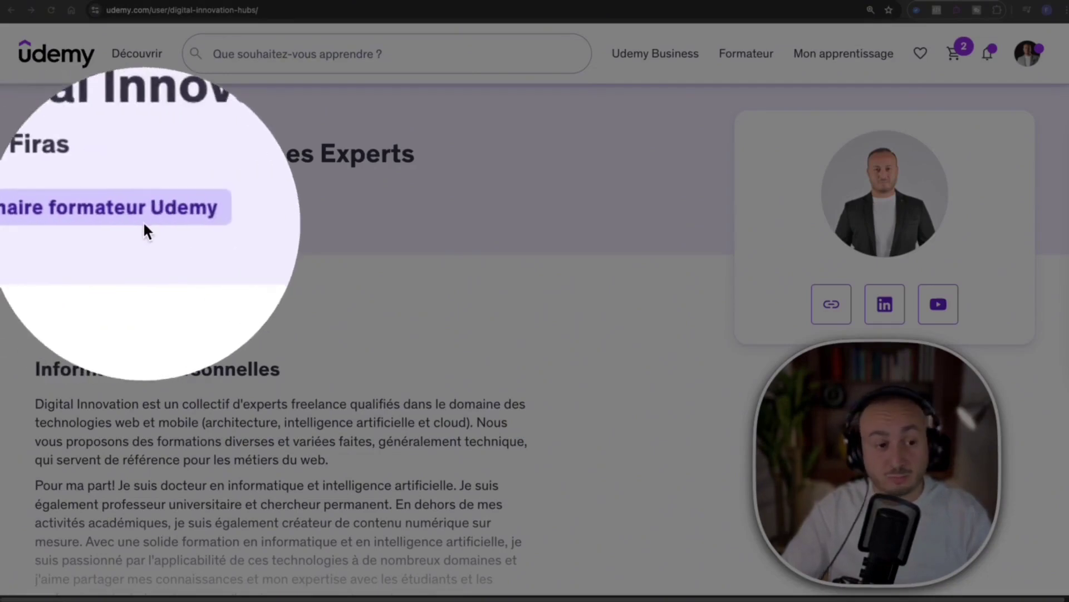
Look through the Digital Innovation | Les Experts profile's biography and list of courses.
scroll(532, 248, down, 6)
scroll(526, 246, down, 3)
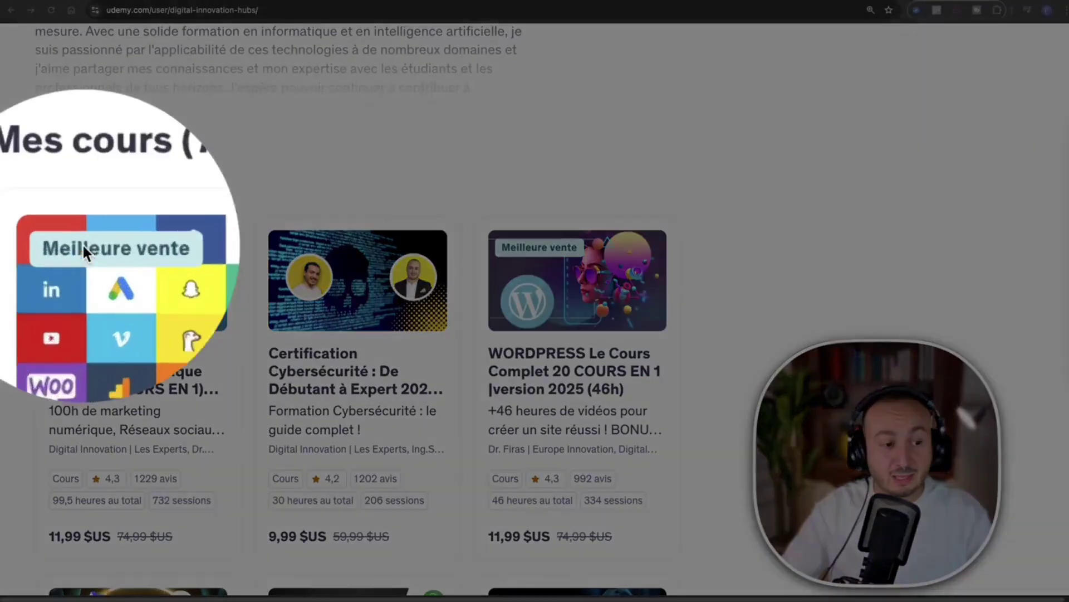
scroll(702, 128, up, 9)
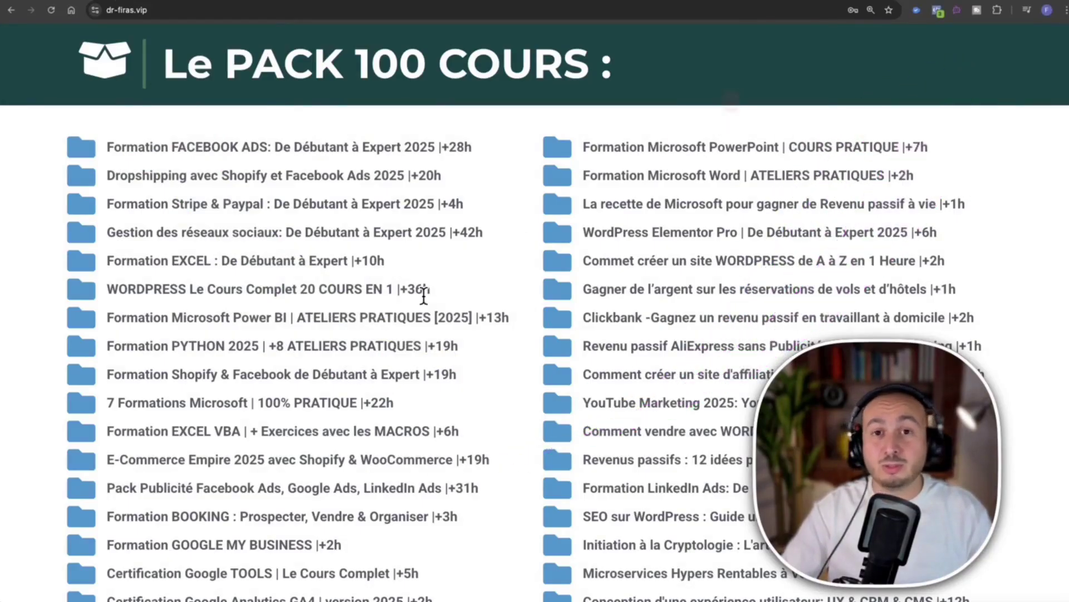
Look through the course list of the 100 COURS pack on dr-firas.vip down to the gift courses.
scroll(526, 285, down, 5)
scroll(629, 303, down, 4)
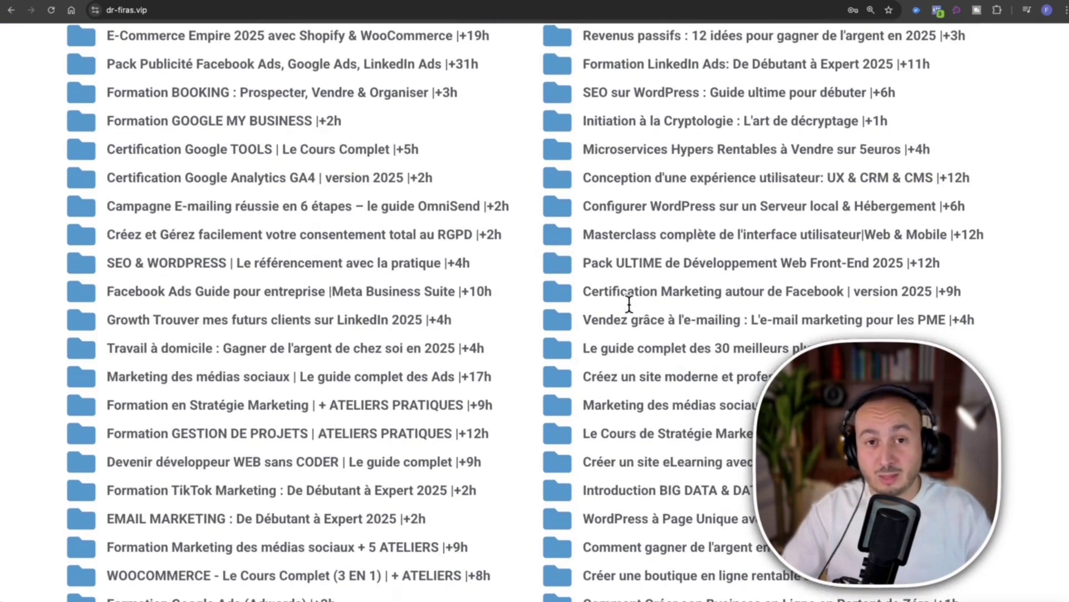
scroll(629, 305, down, 9)
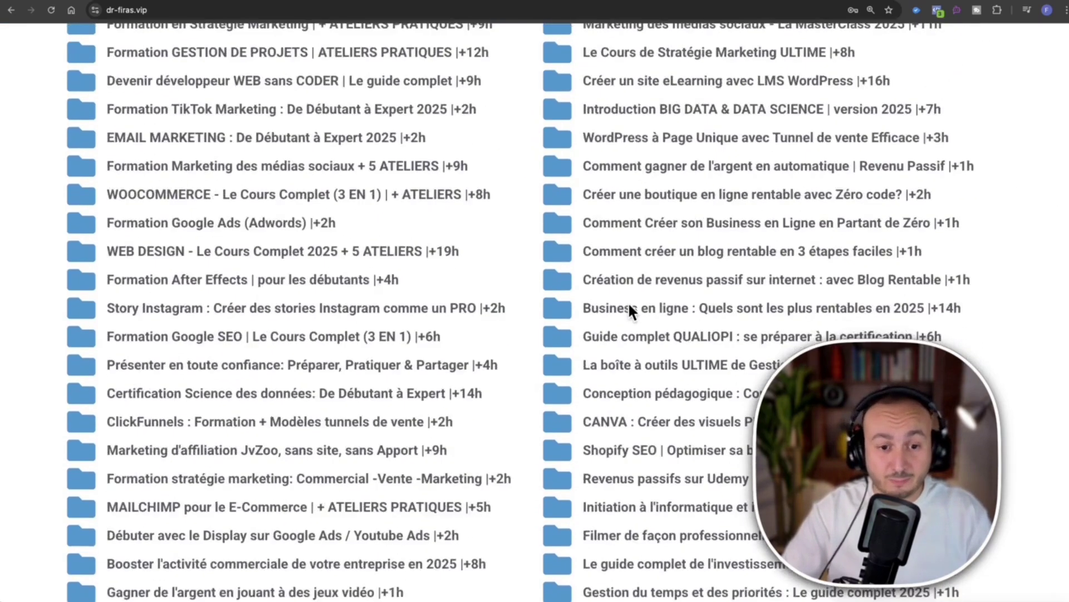
scroll(629, 311, down, 1)
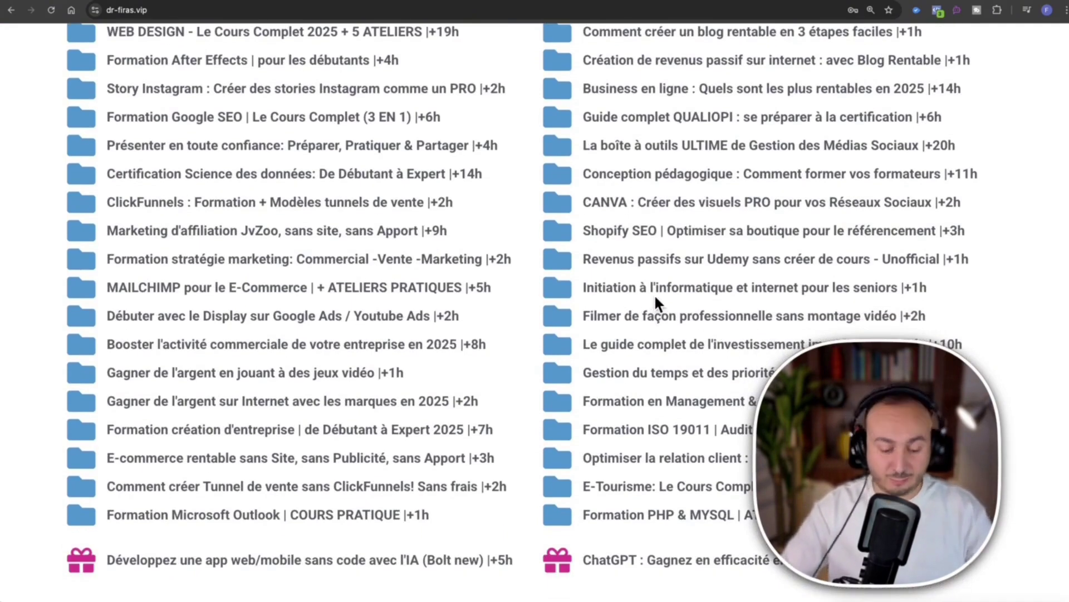
click(655, 296)
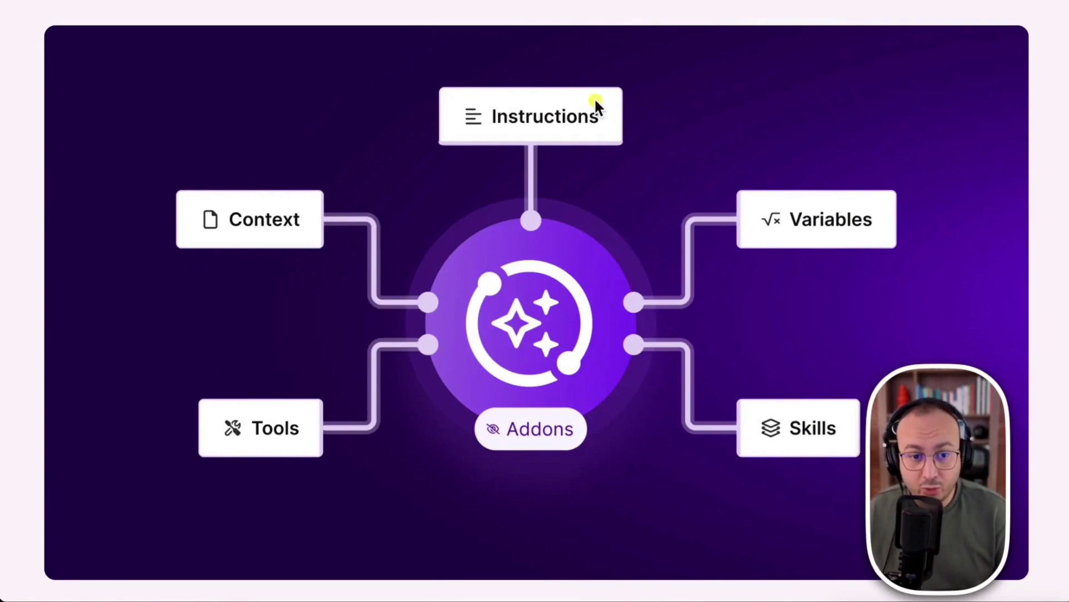
mouse_move(602, 107)
mouse_down()
mouse_move(571, 256)
mouse_move(525, 276)
mouse_move(532, 251)
mouse_move(546, 250)
mouse_up()
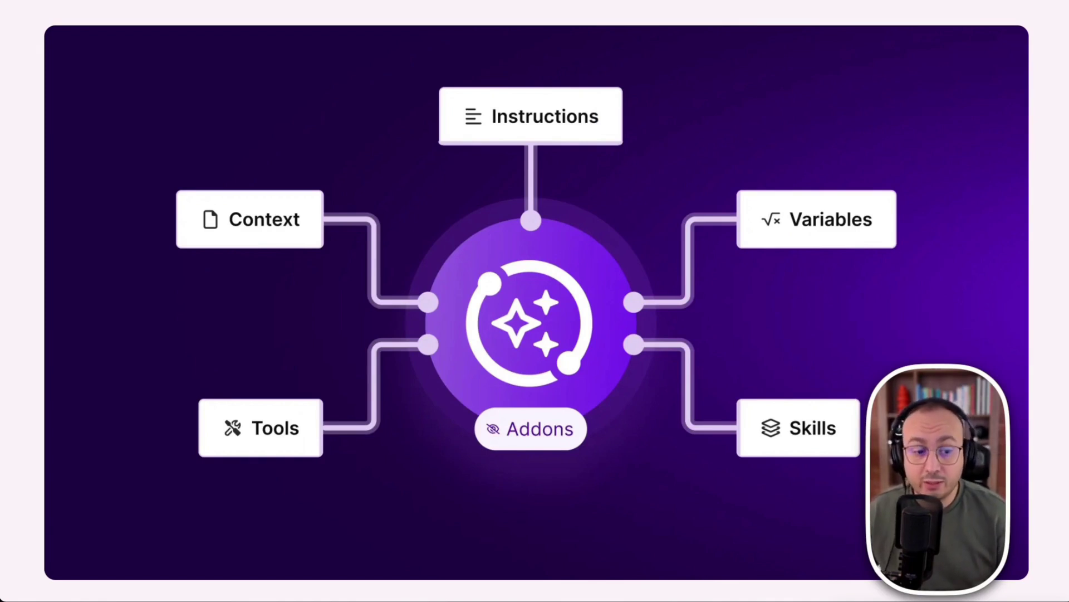
drag(303, 193, 428, 278)
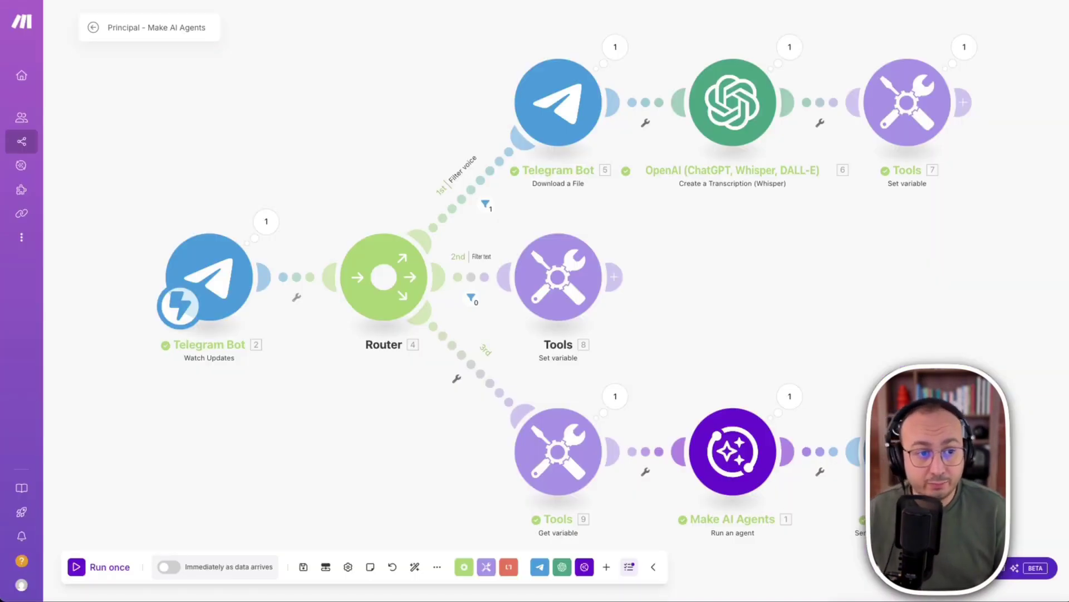
Go to the Make AI Agents page and bring up the form for creating an agent.
mouse_move(35, 192)
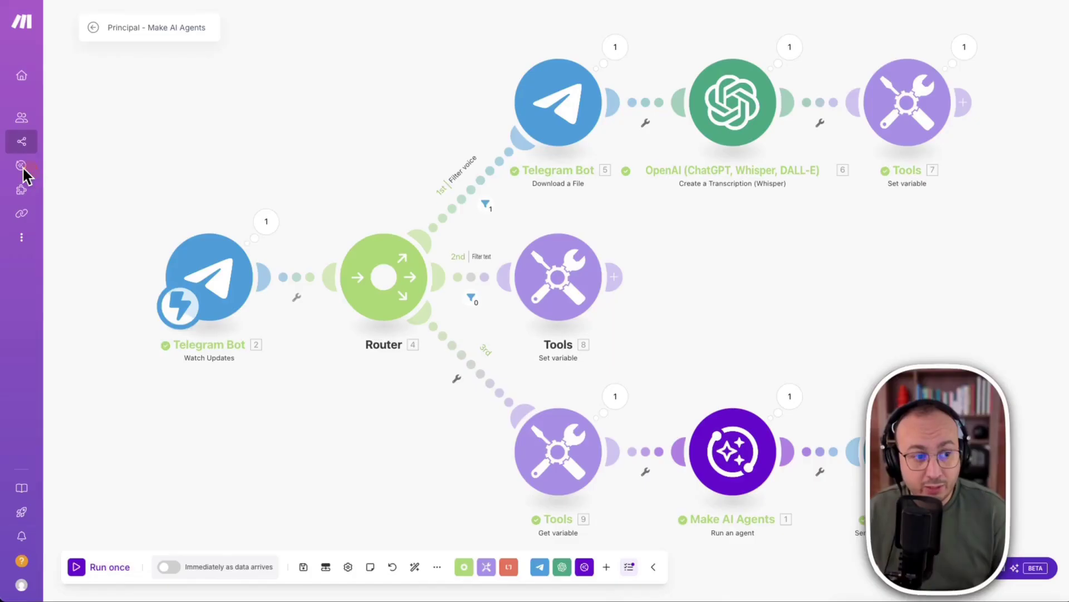
mouse_move(25, 167)
right_click(62, 162)
key(Escape)
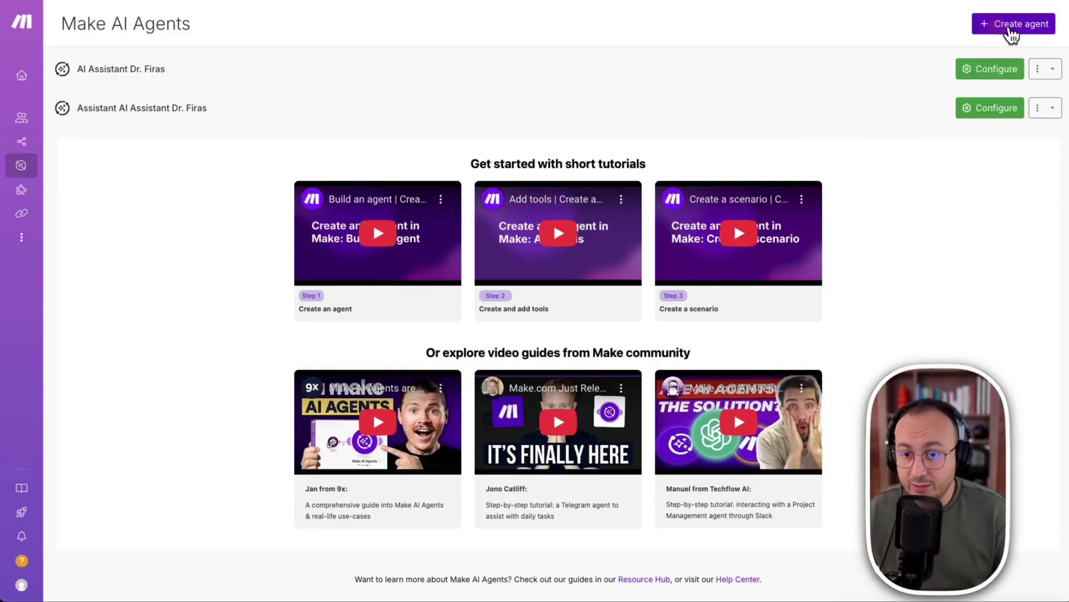
right_click(1010, 31)
key(Escape)
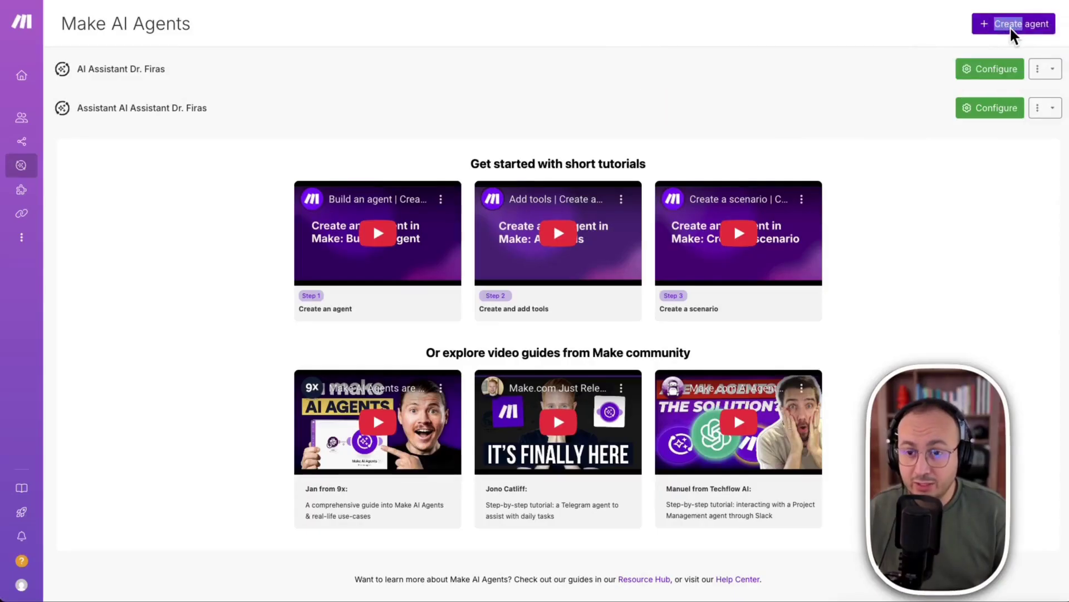
click(1014, 35)
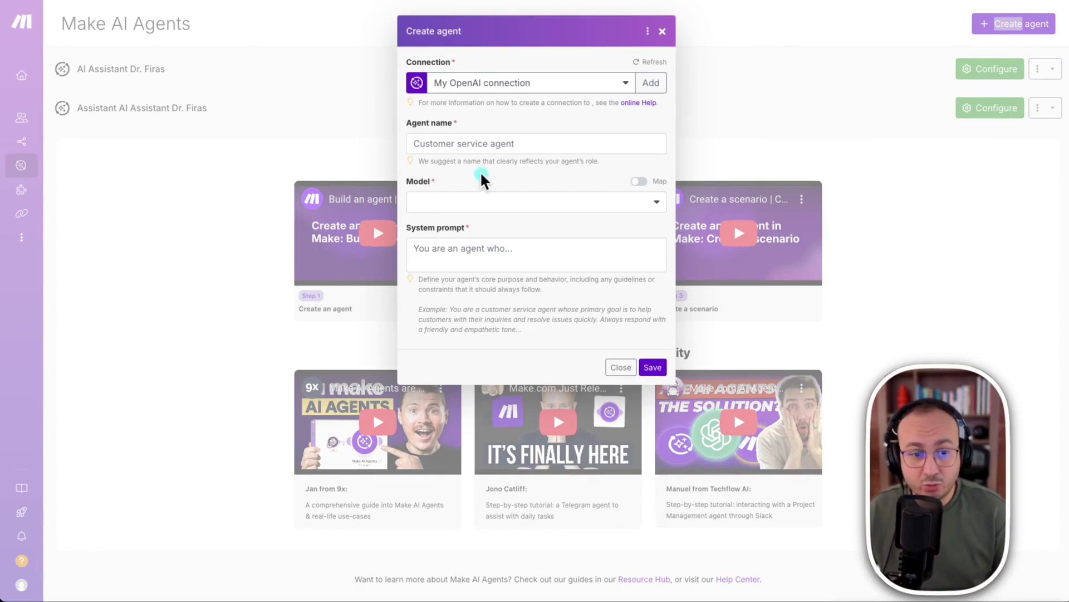
Examine the new agent form's connection, name, model and system prompt fields, and close it without saving.
mouse_move(396, 214)
mouse_down()
mouse_move(423, 248)
mouse_move(584, 290)
mouse_move(671, 278)
mouse_up()
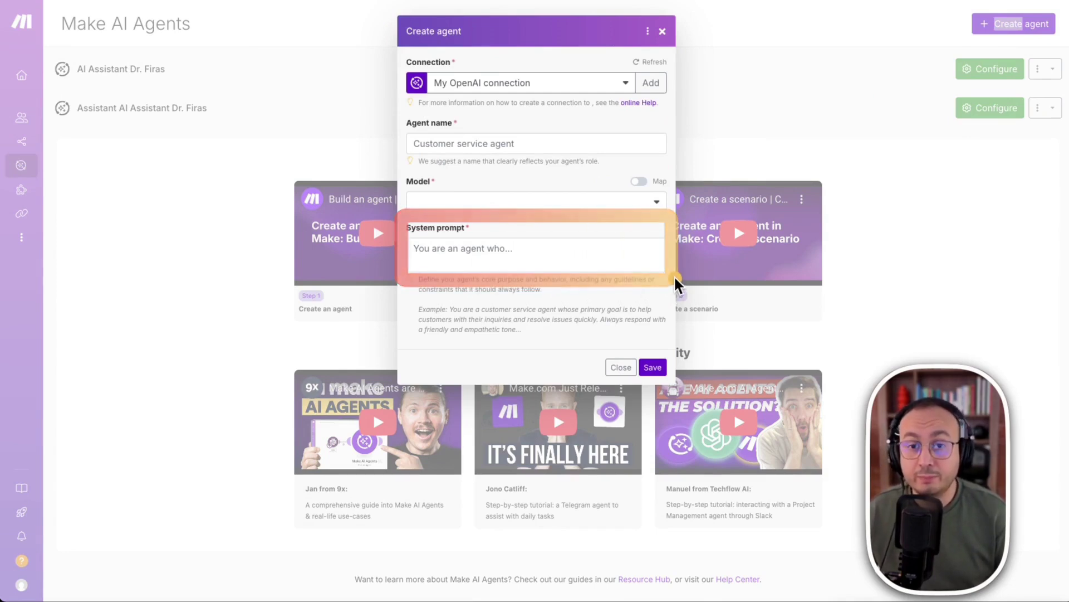
mouse_move(674, 275)
mouse_down()
mouse_move(447, 212)
mouse_move(396, 210)
mouse_up()
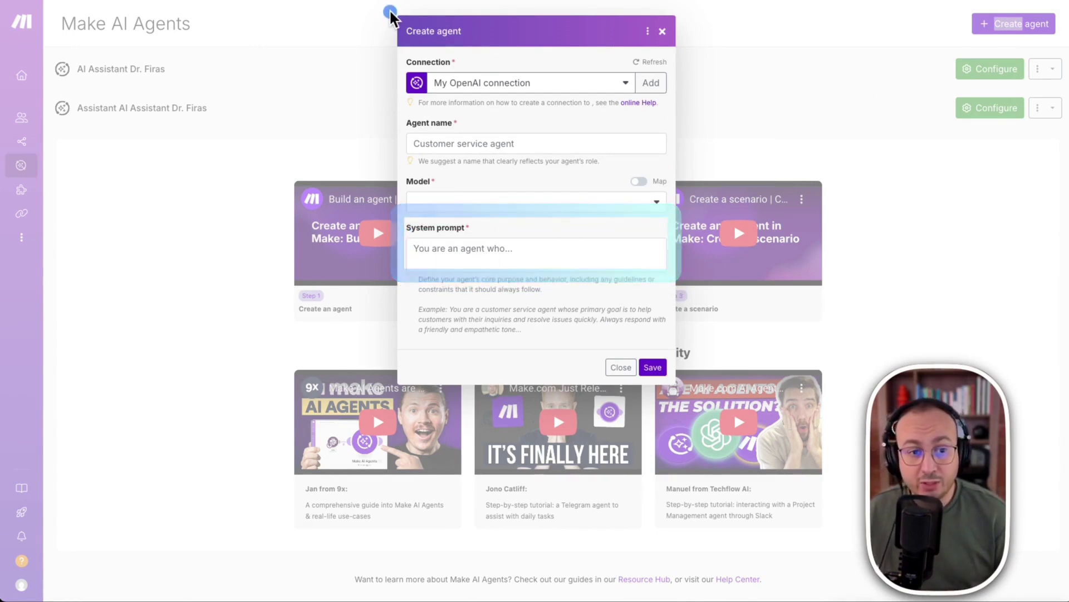
mouse_move(389, 12)
mouse_down()
mouse_move(568, 243)
mouse_move(630, 345)
mouse_move(682, 399)
mouse_up()
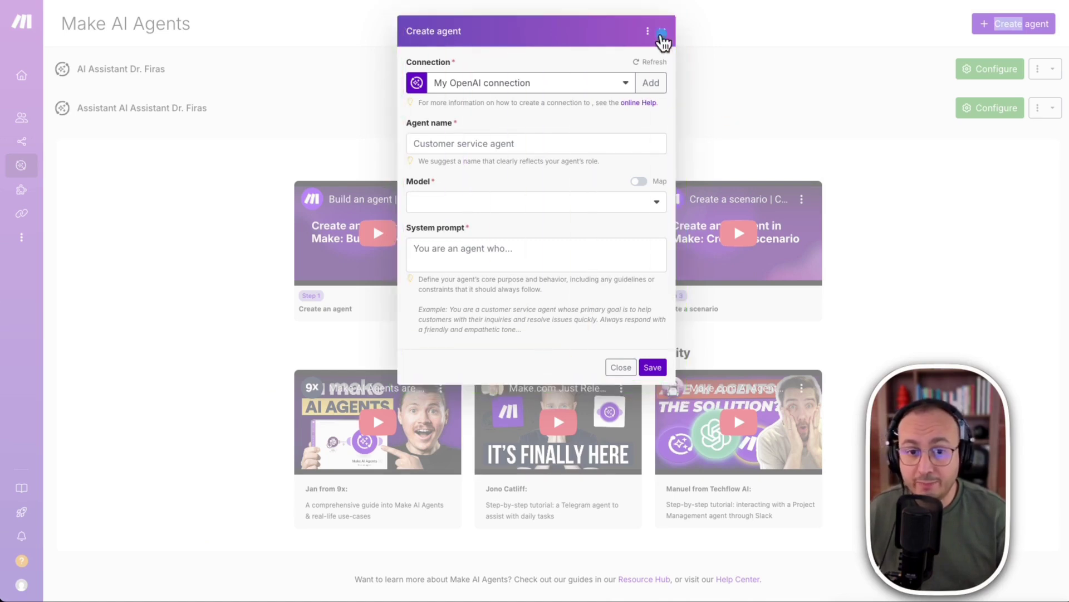
click(662, 31)
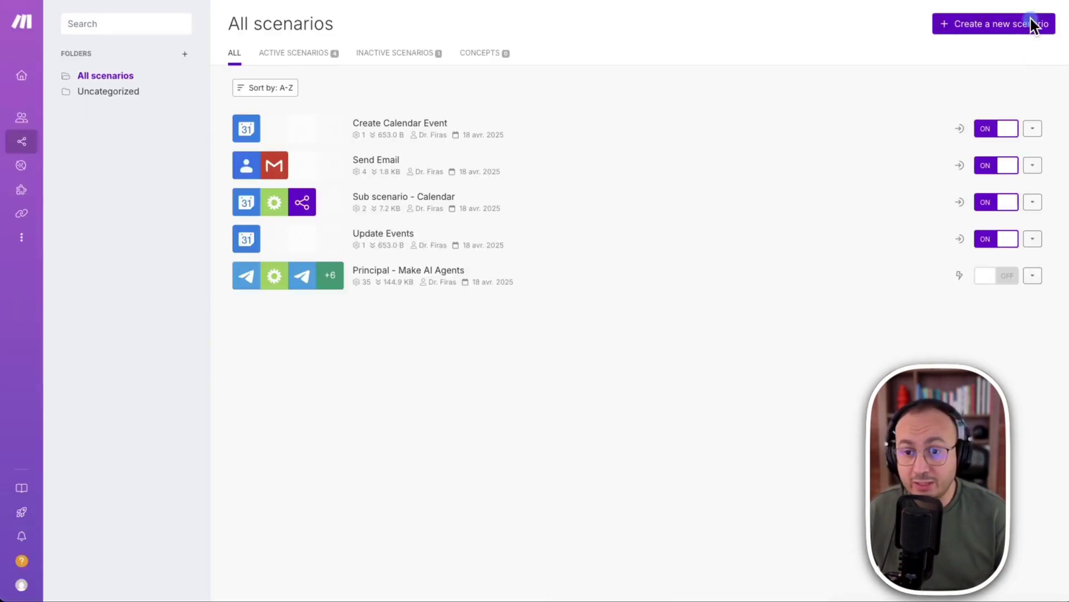
Create a new scenario and add the Make AI Agents "Run an agent" module as its first module.
click(1030, 22)
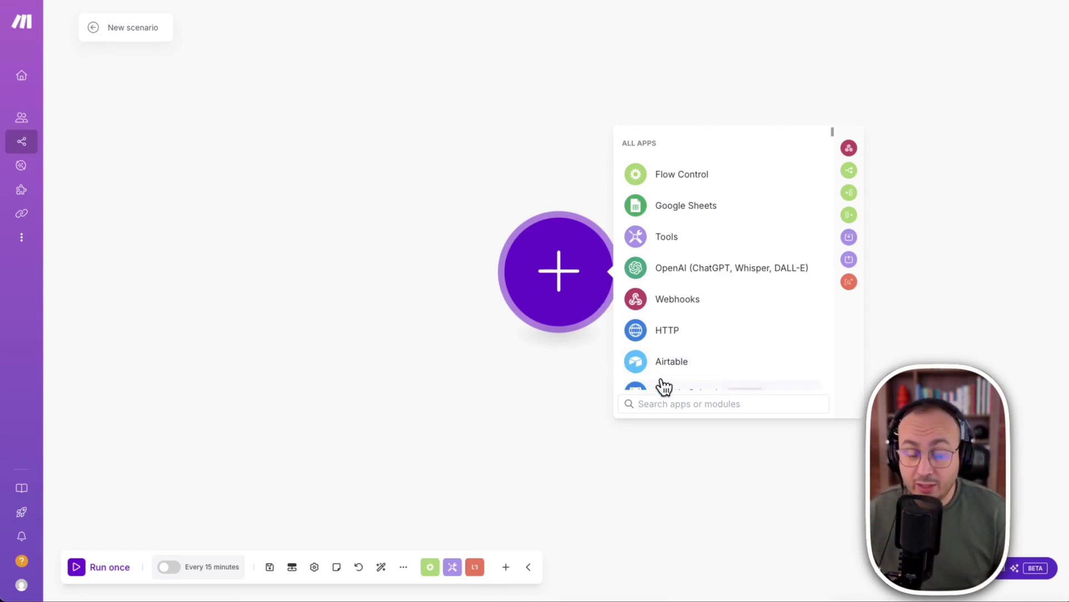
click(674, 408)
text(ma)
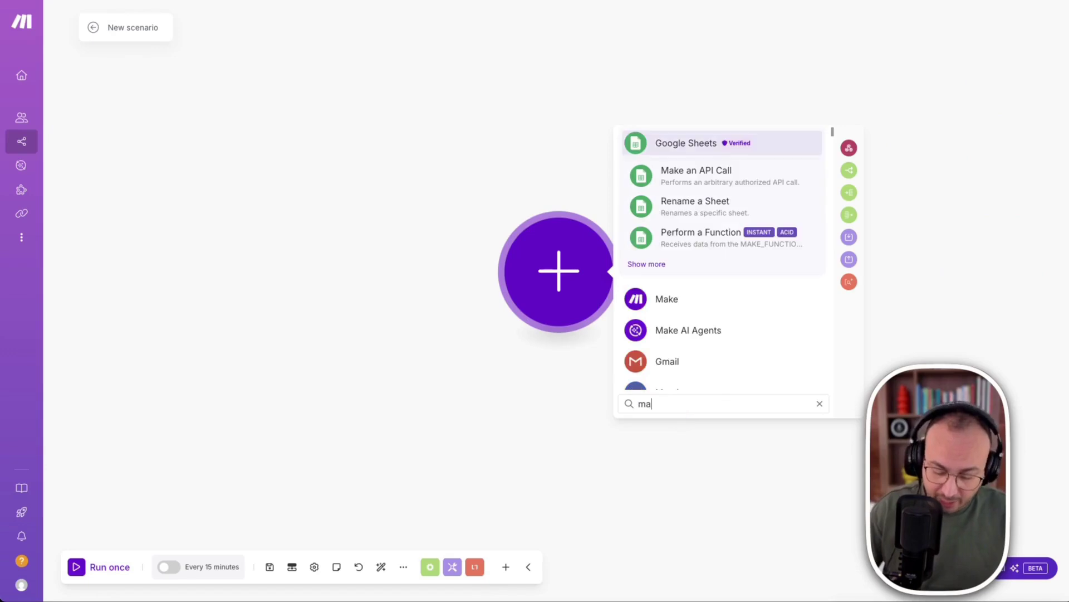
text(ke agent)
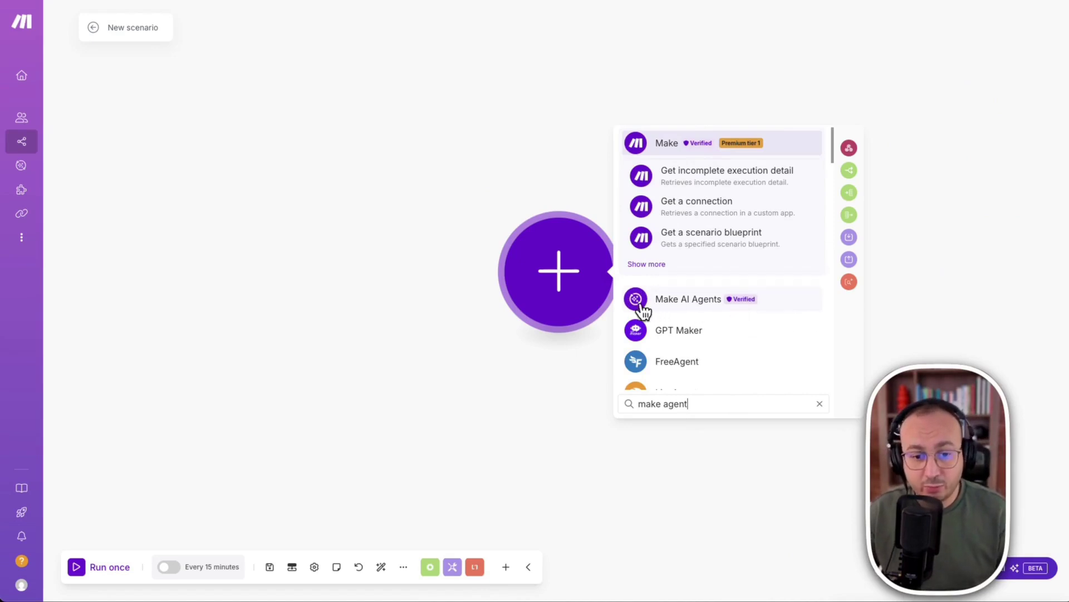
click(663, 304)
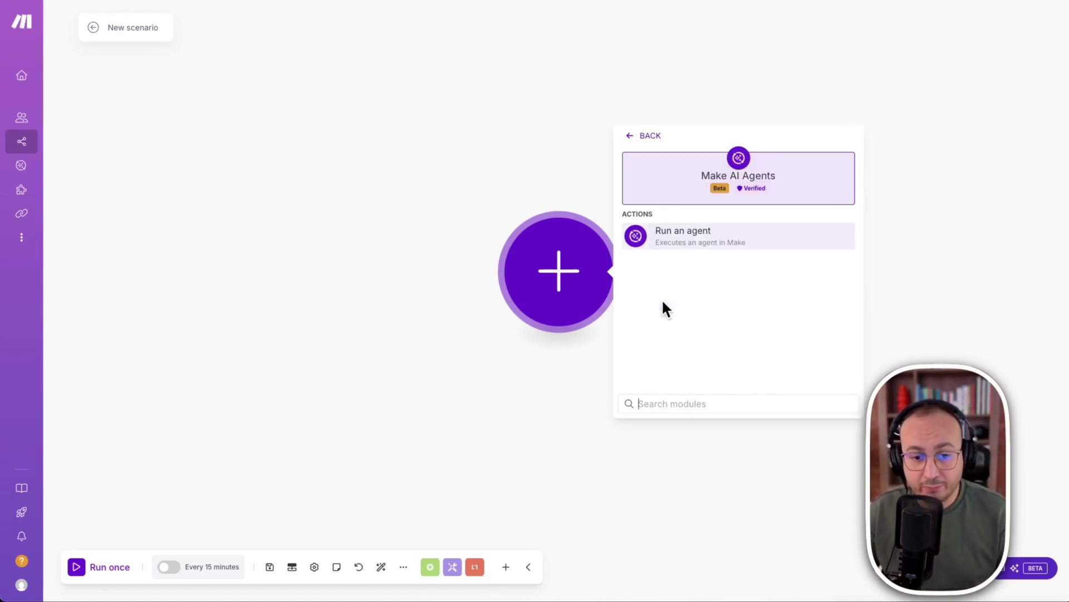
click(711, 230)
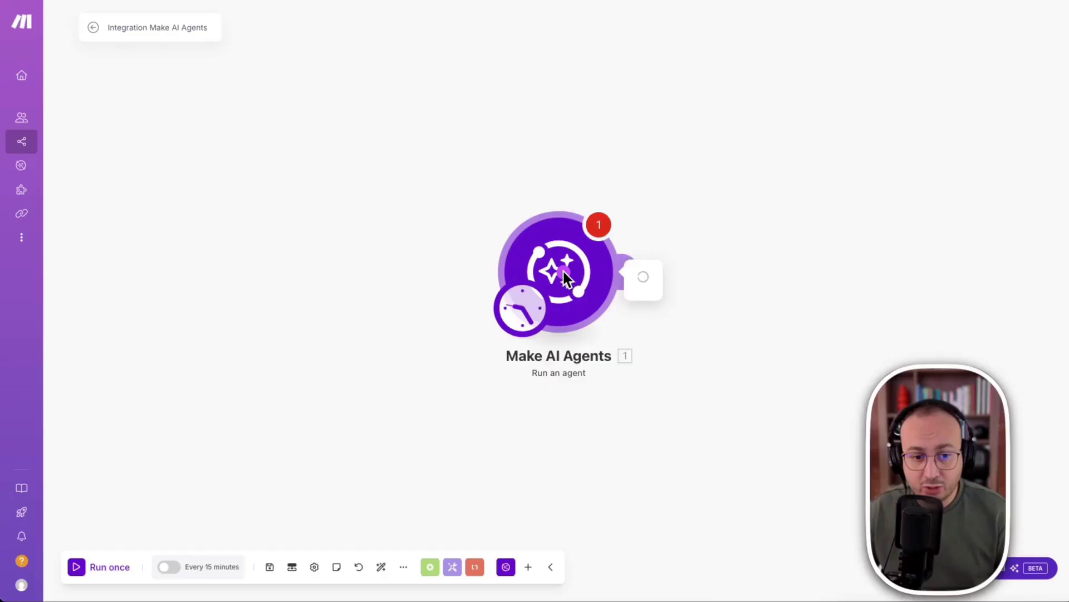
Choose the first listed AI Assistant agent in the Run an agent module's settings and review its system tools.
click(562, 275)
click(783, 78)
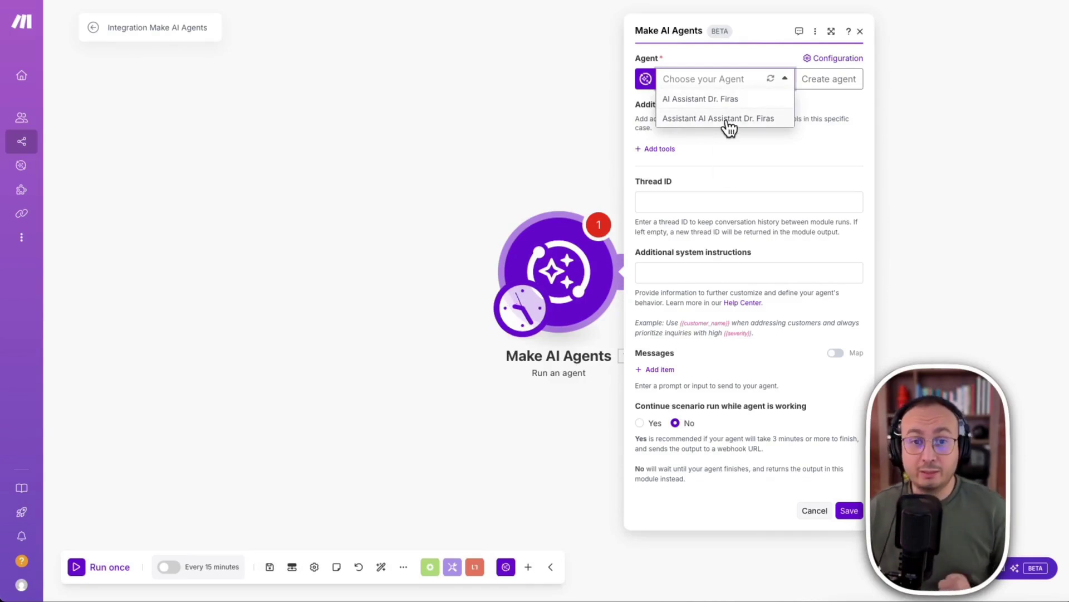
click(701, 99)
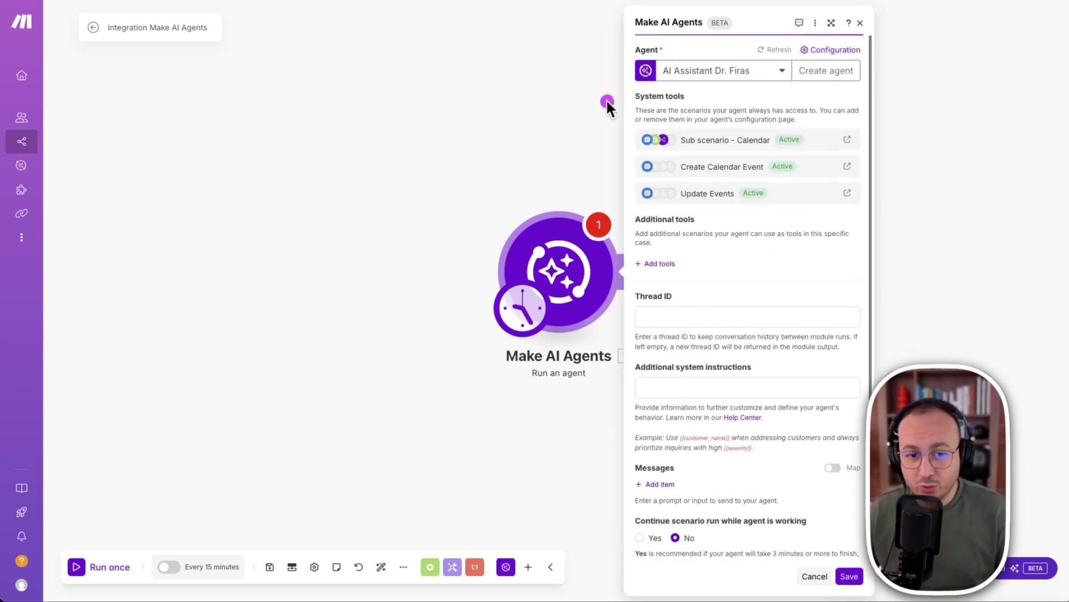
drag(623, 80, 873, 212)
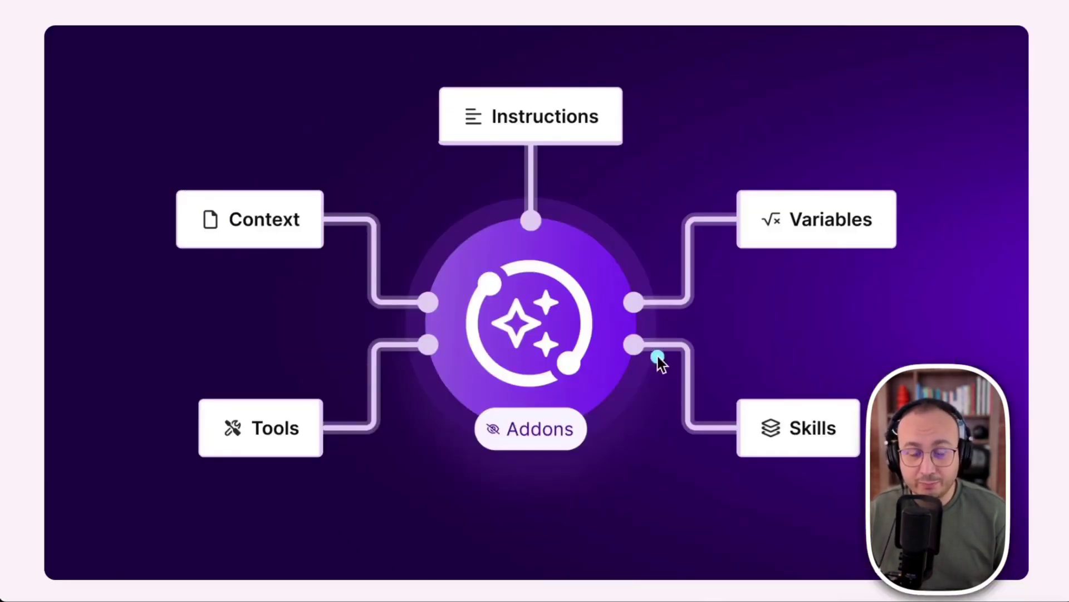
mouse_move(616, 133)
mouse_down()
mouse_move(580, 287)
mouse_move(592, 298)
mouse_up()
mouse_move(282, 427)
mouse_down()
mouse_move(423, 404)
mouse_move(489, 350)
mouse_up()
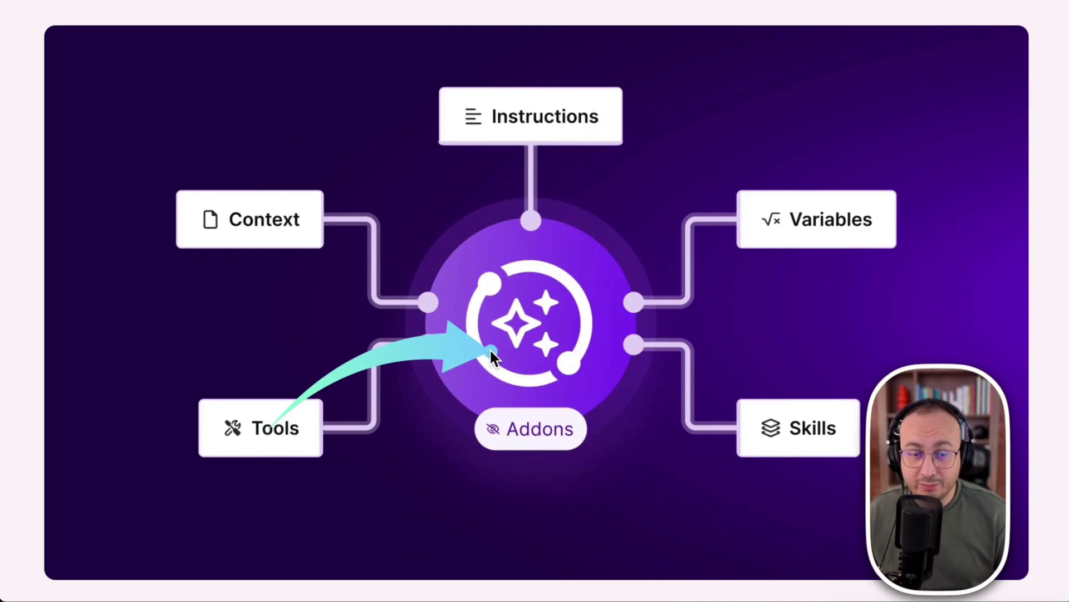
mouse_move(294, 203)
mouse_down()
mouse_move(315, 203)
mouse_move(429, 291)
mouse_up()
mouse_move(774, 392)
mouse_down()
mouse_move(724, 350)
mouse_move(608, 308)
mouse_move(568, 341)
mouse_up()
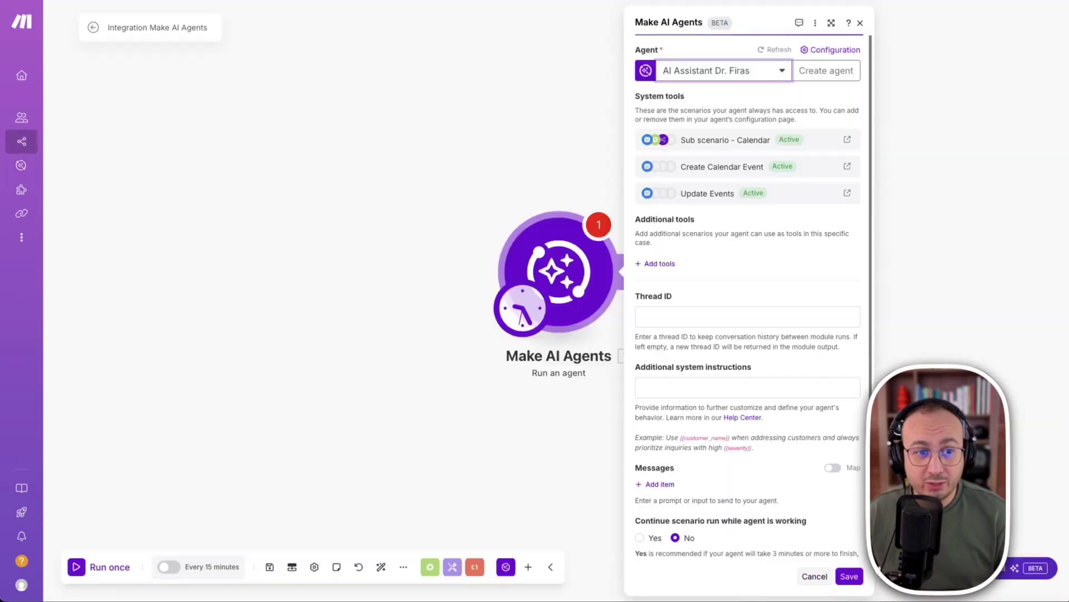
Examine the Run an agent module's additional tools and messages settings.
click(678, 272)
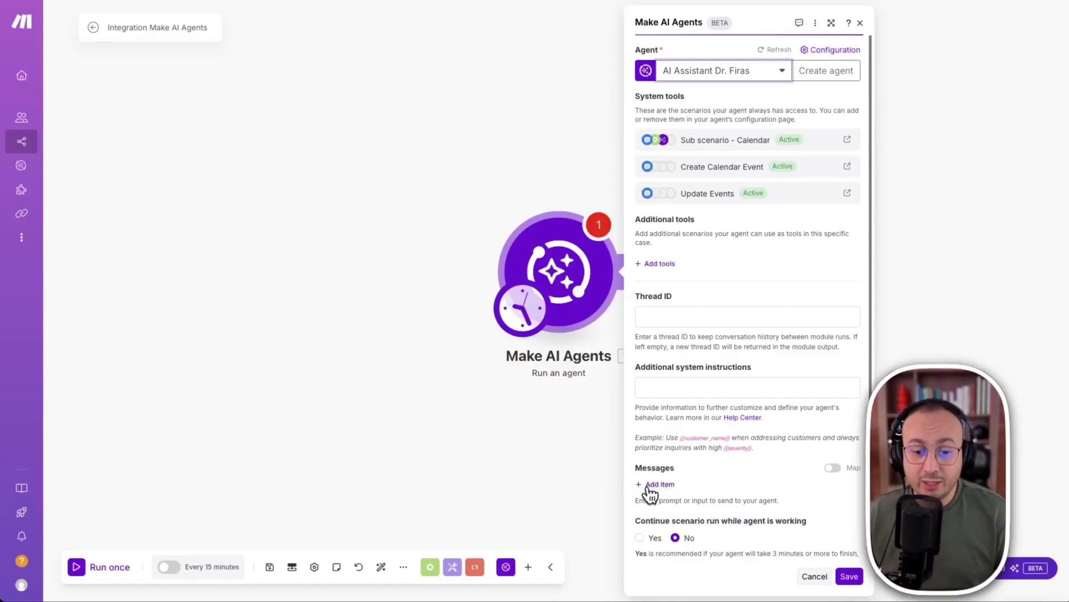
click(650, 485)
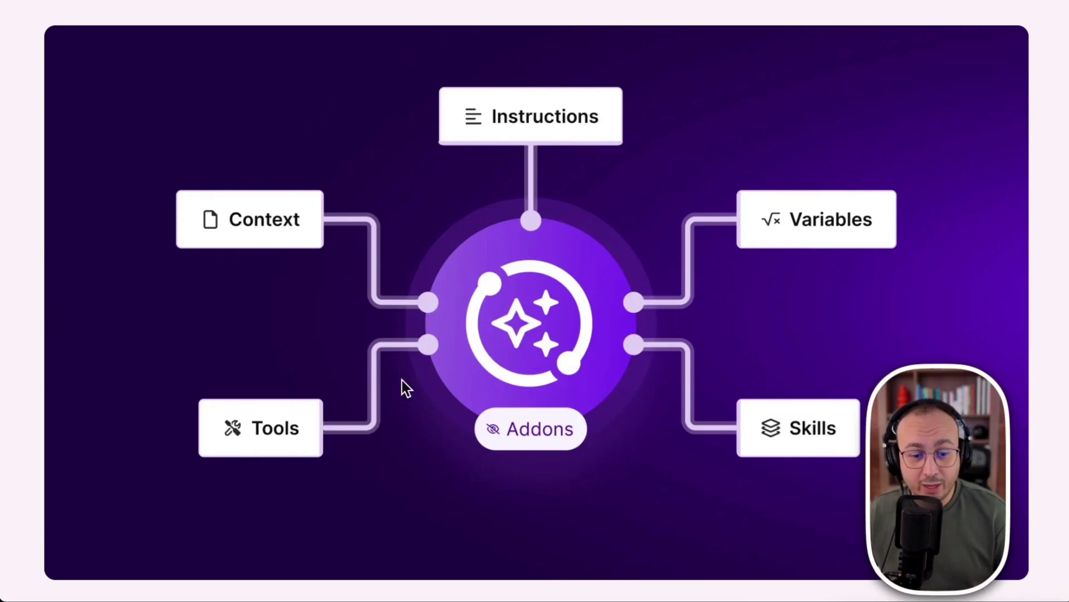
mouse_move(585, 293)
mouse_down()
mouse_move(733, 342)
mouse_move(819, 426)
mouse_up()
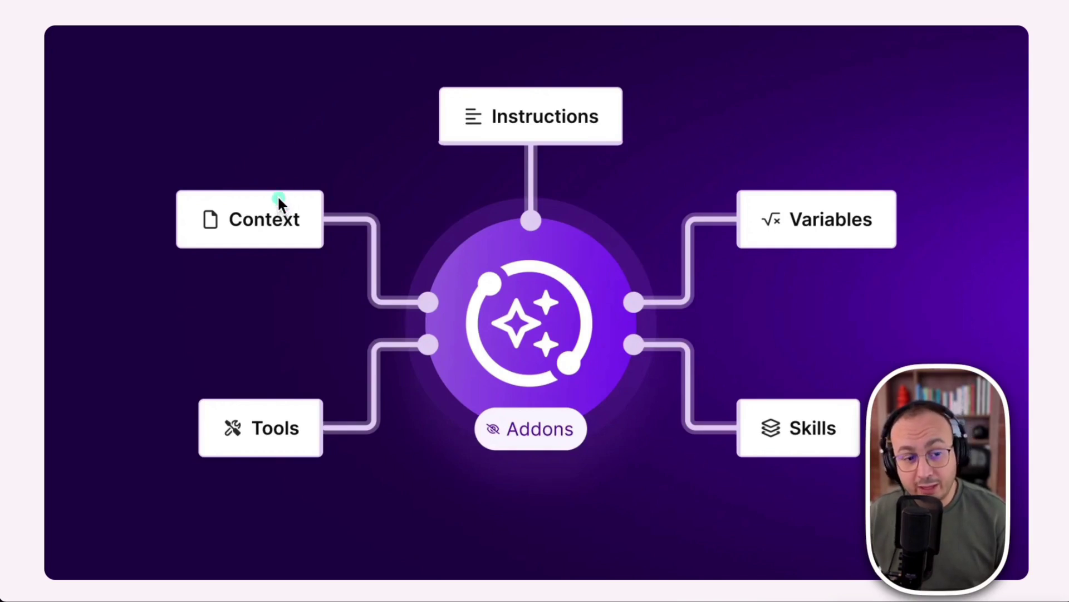
drag(279, 195, 531, 246)
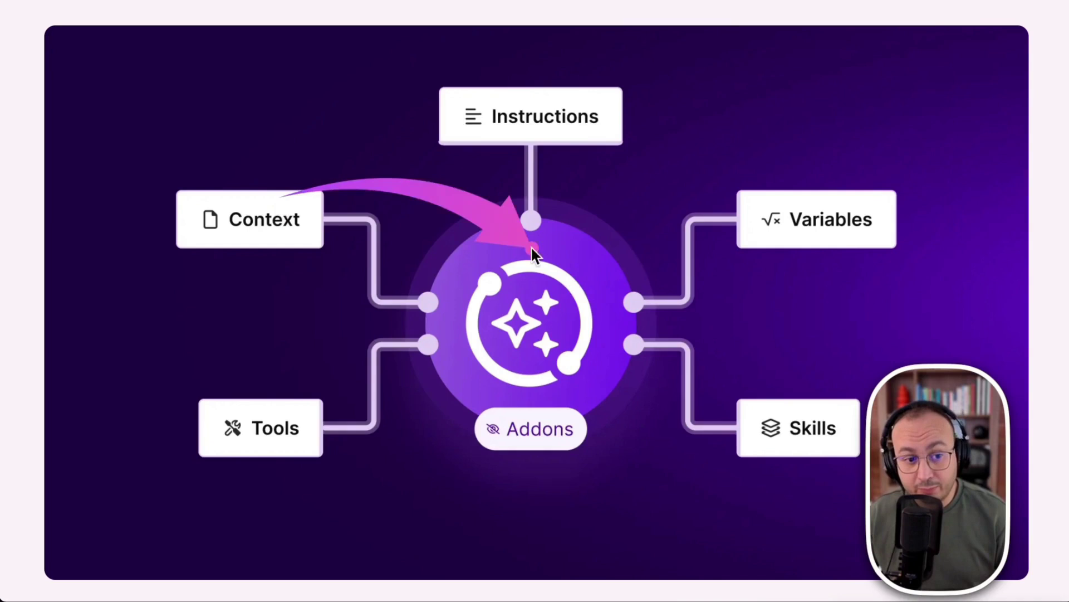
drag(771, 403, 625, 306)
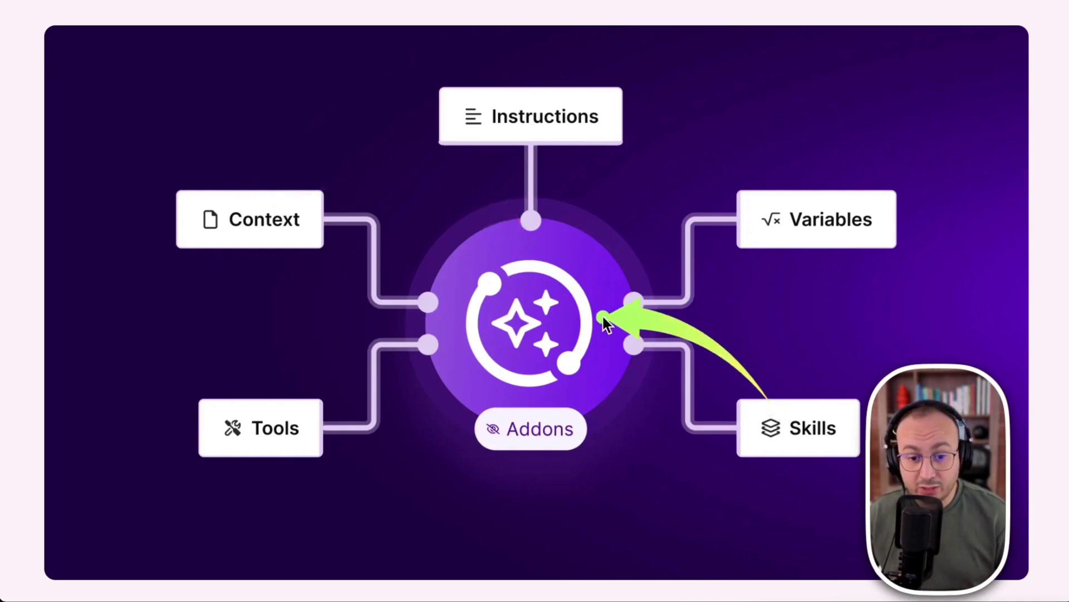
drag(287, 195, 585, 291)
mouse_move(780, 407)
mouse_down()
mouse_move(764, 389)
mouse_move(528, 294)
mouse_up()
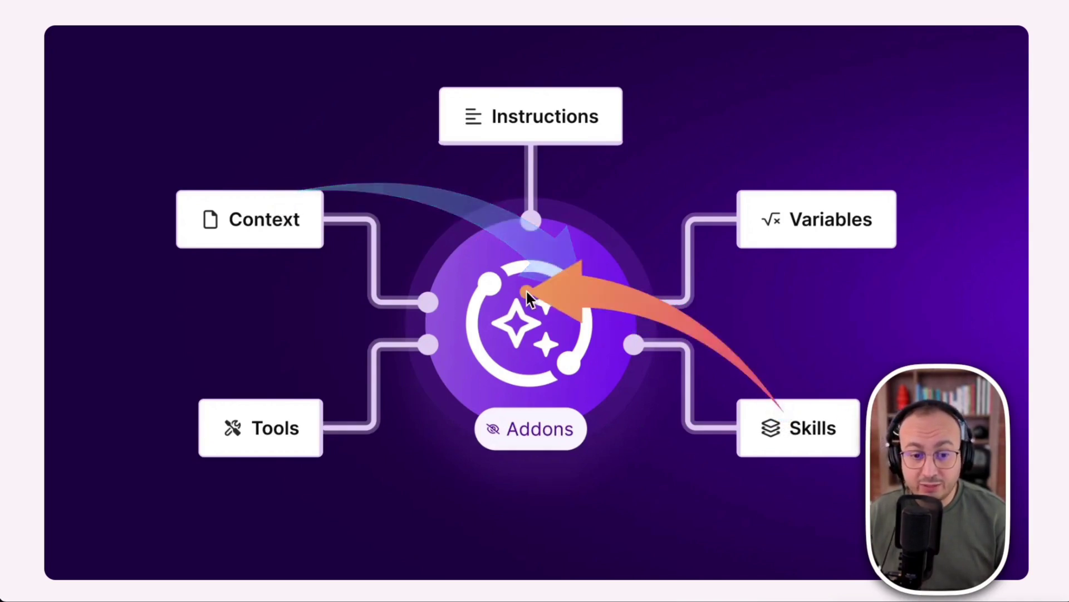
drag(317, 194, 552, 310)
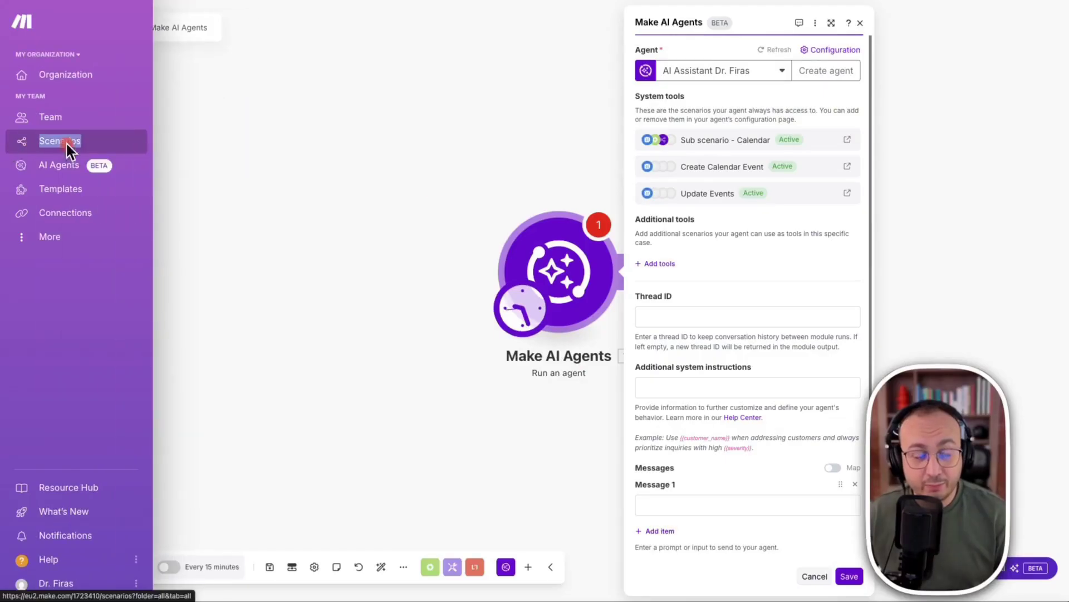
Open the Sub scenario - Calendar scenario from the scenarios list and examine its schedule setting's run options.
right_click(66, 141)
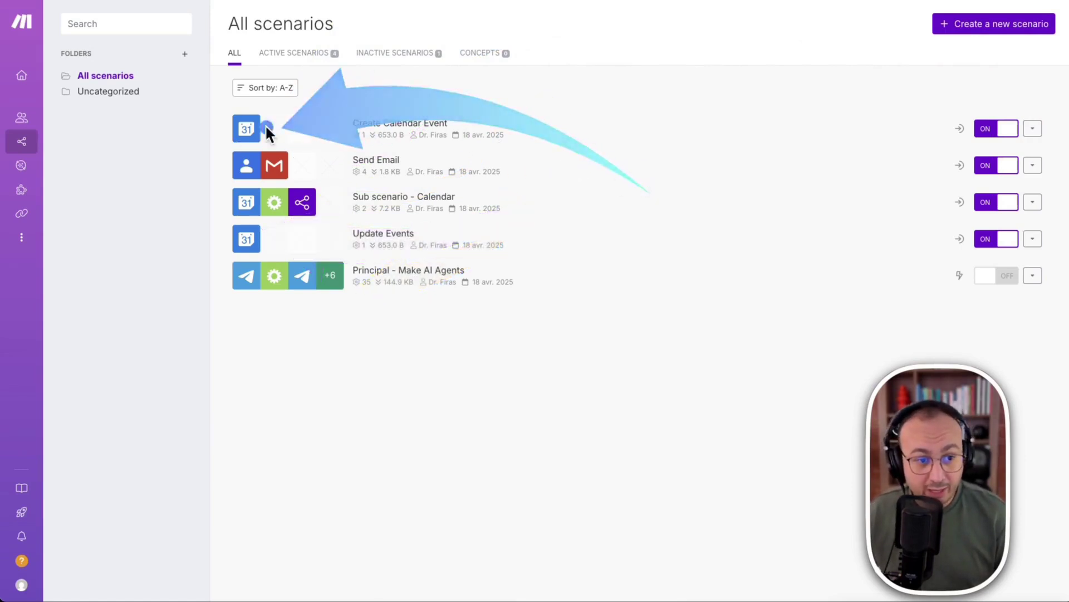
click(128, 24)
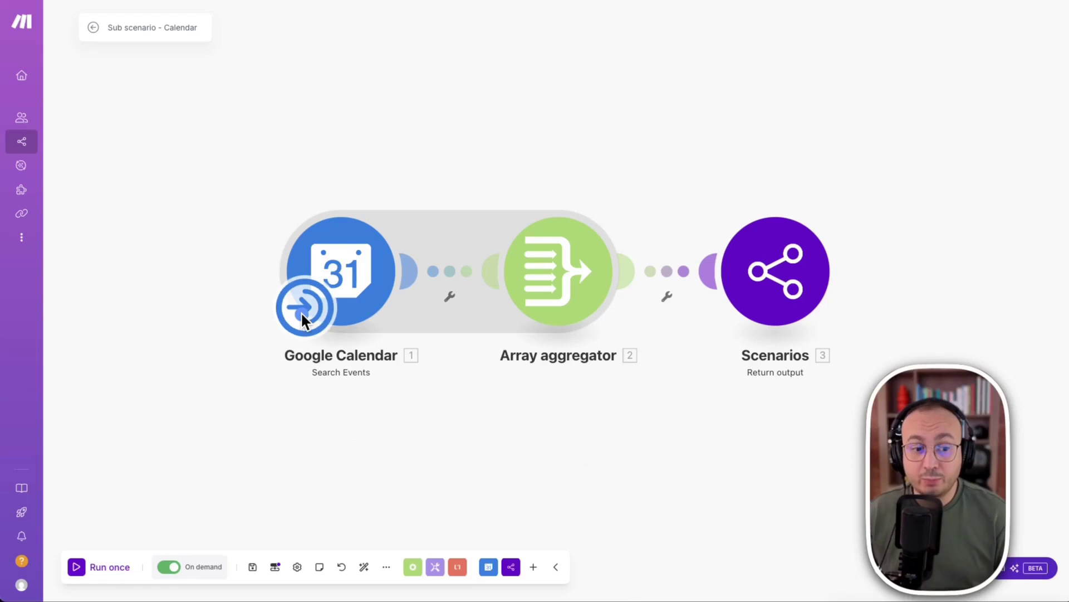
click(300, 312)
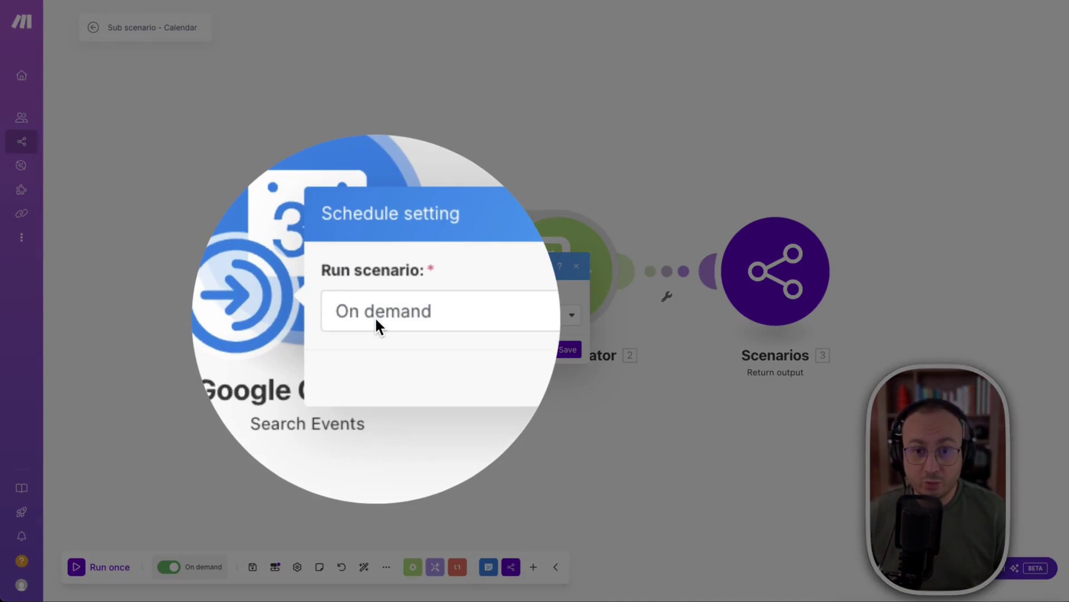
click(375, 316)
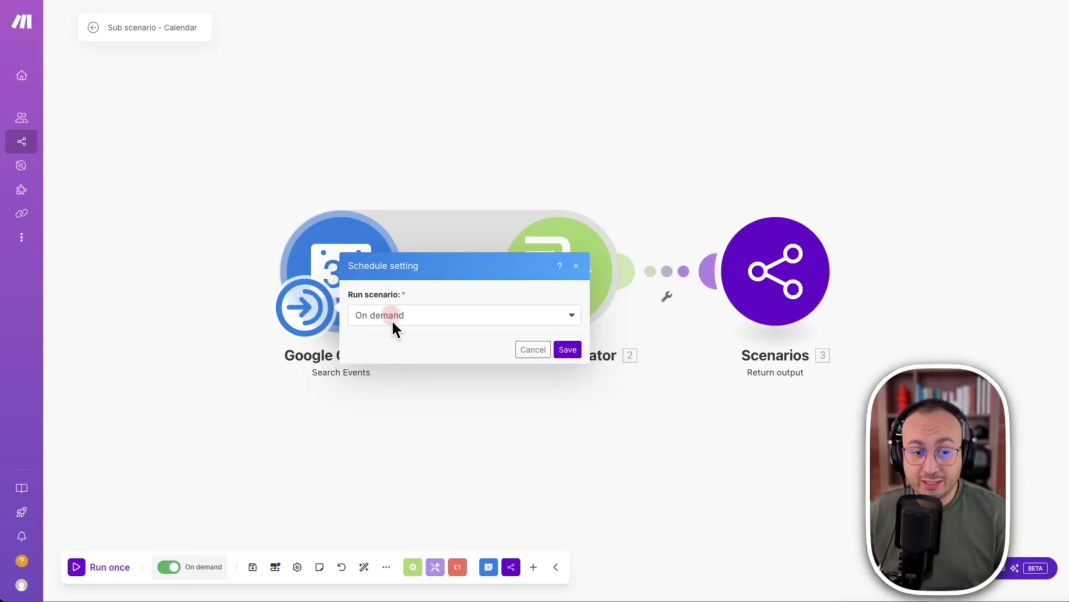
click(392, 320)
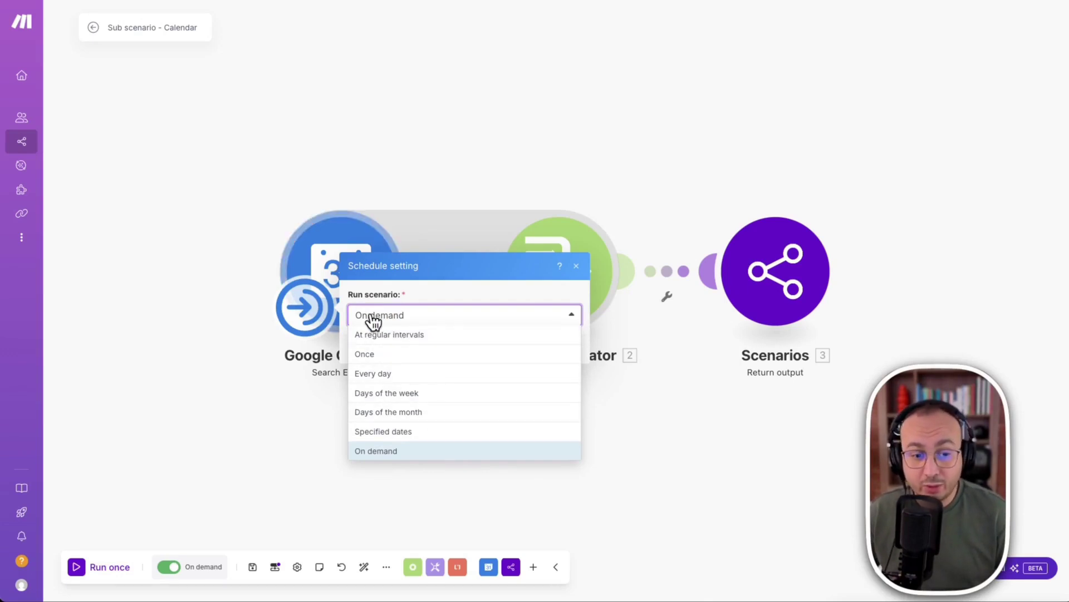
click(240, 212)
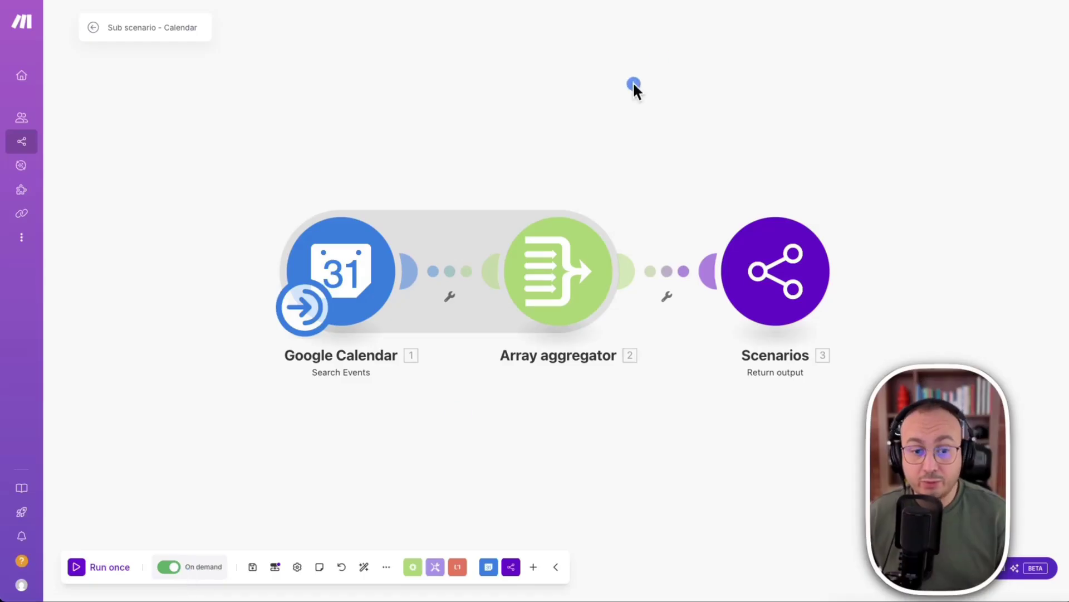
mouse_move(684, 54)
mouse_down()
mouse_move(391, 162)
mouse_move(335, 222)
mouse_up()
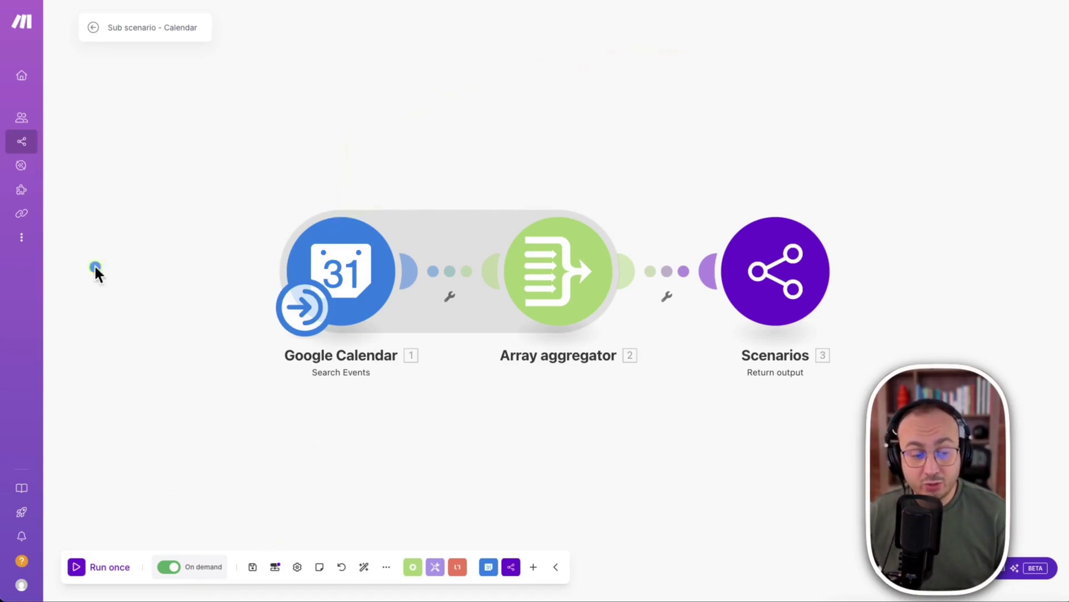
drag(95, 272, 168, 532)
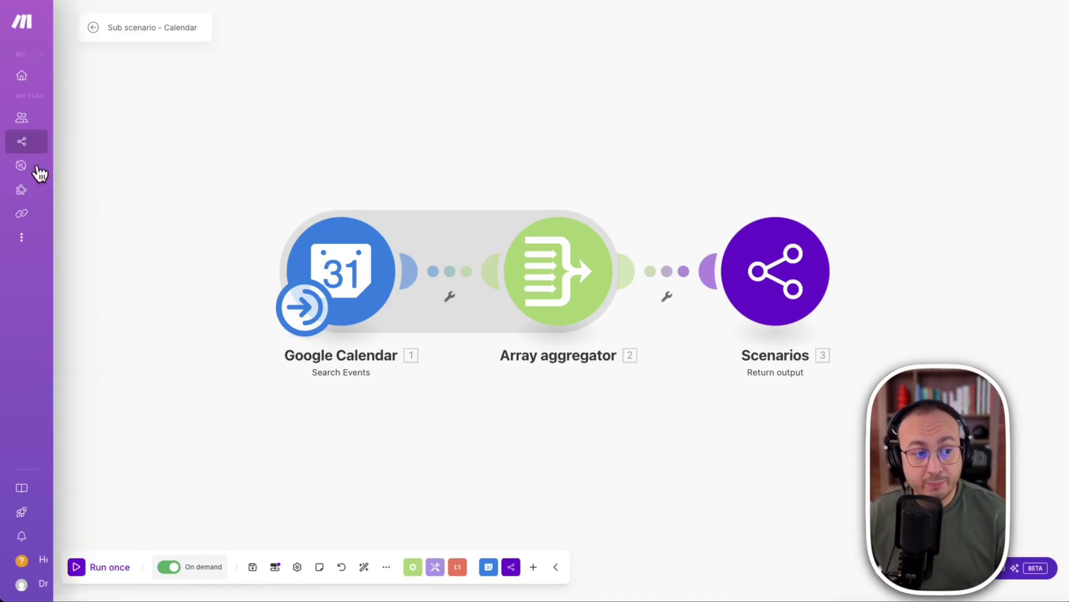
mouse_move(24, 173)
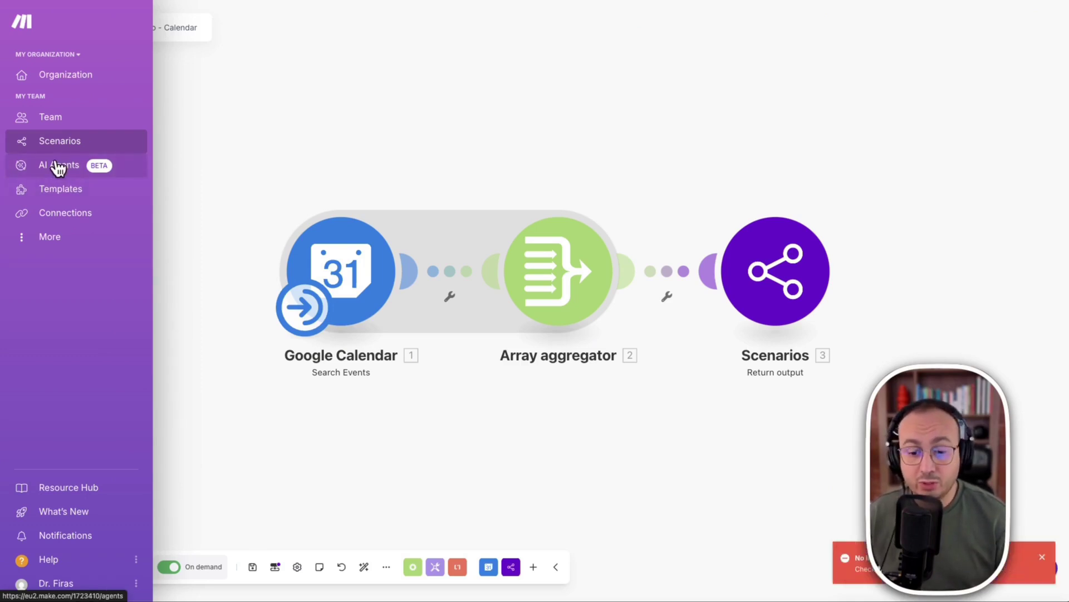
click(58, 167)
click(400, 162)
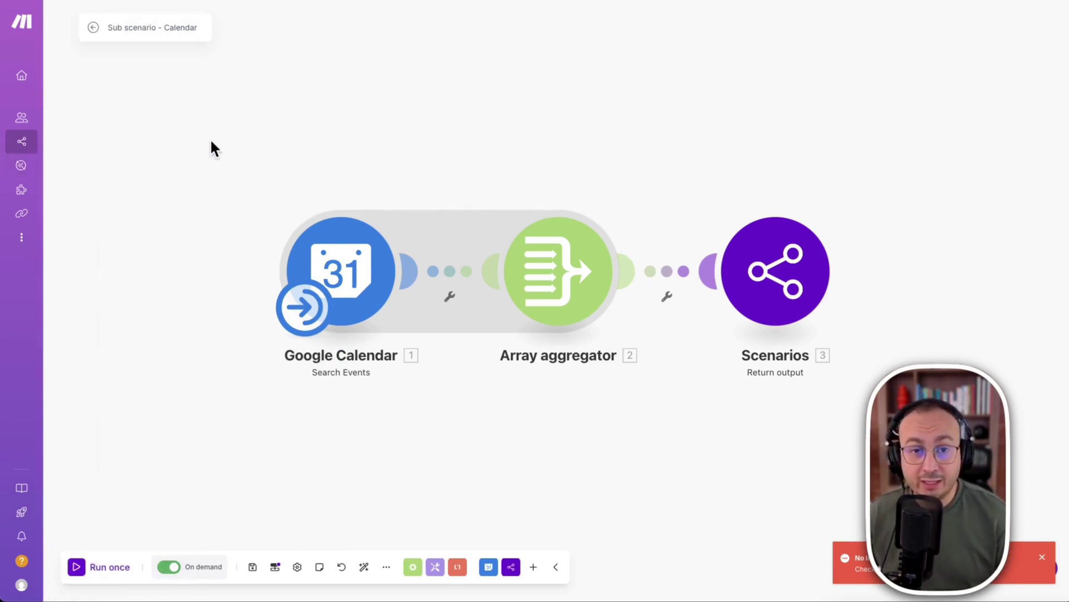
mouse_move(233, 62)
mouse_down()
mouse_move(173, 445)
mouse_move(222, 564)
mouse_up()
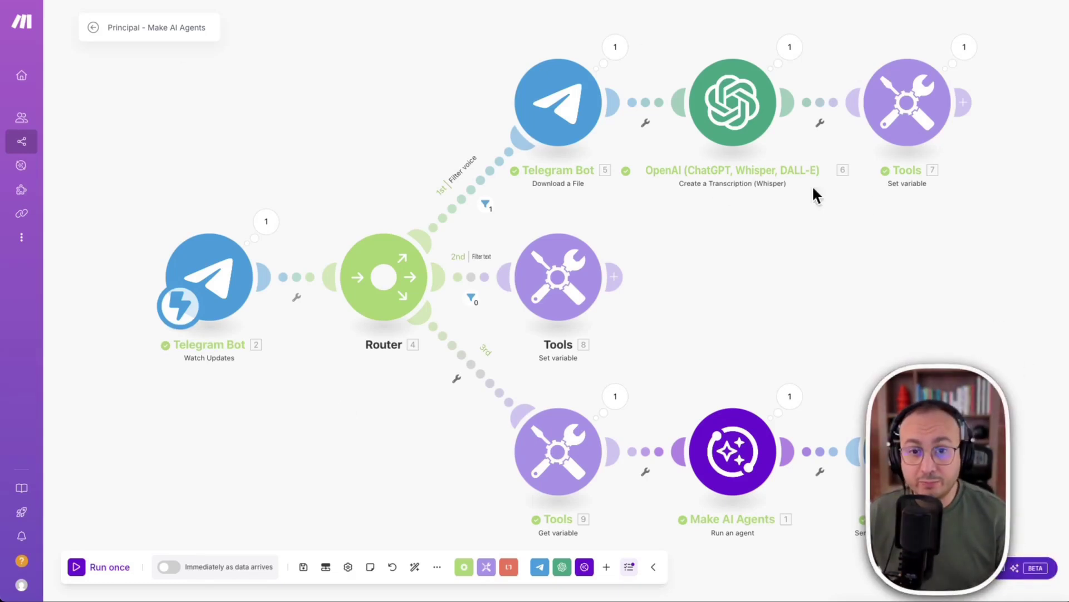
mouse_move(838, 226)
mouse_down()
mouse_move(752, 343)
mouse_move(738, 409)
mouse_up()
drag(181, 229, 389, 179)
mouse_move(462, 137)
mouse_down()
mouse_move(694, 59)
mouse_move(960, 60)
mouse_up()
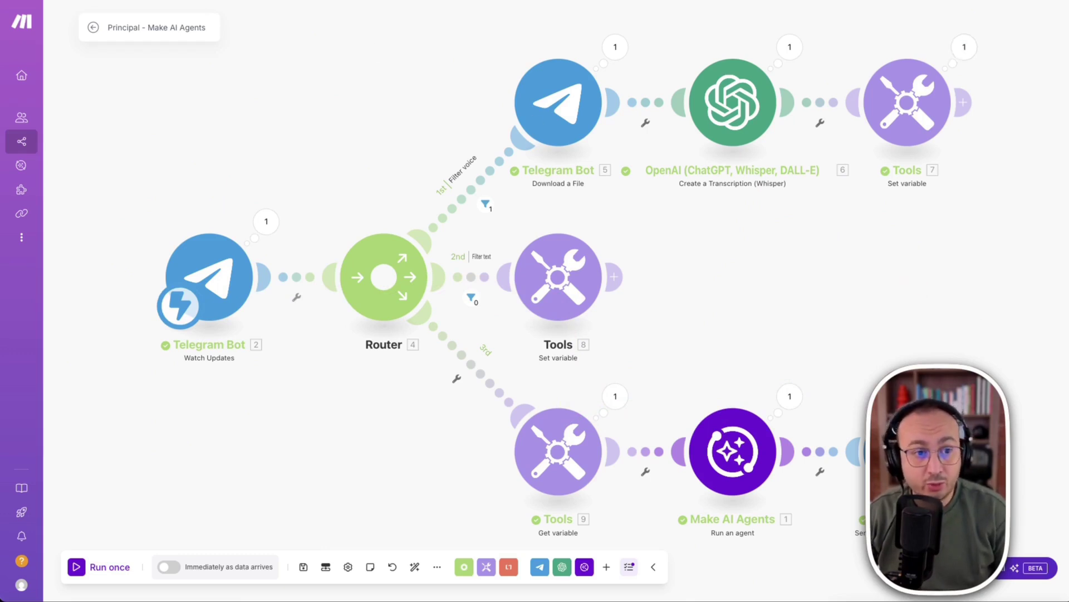
Open the second listed AI agent's configuration and review its system prompt and system tools.
click(279, 1)
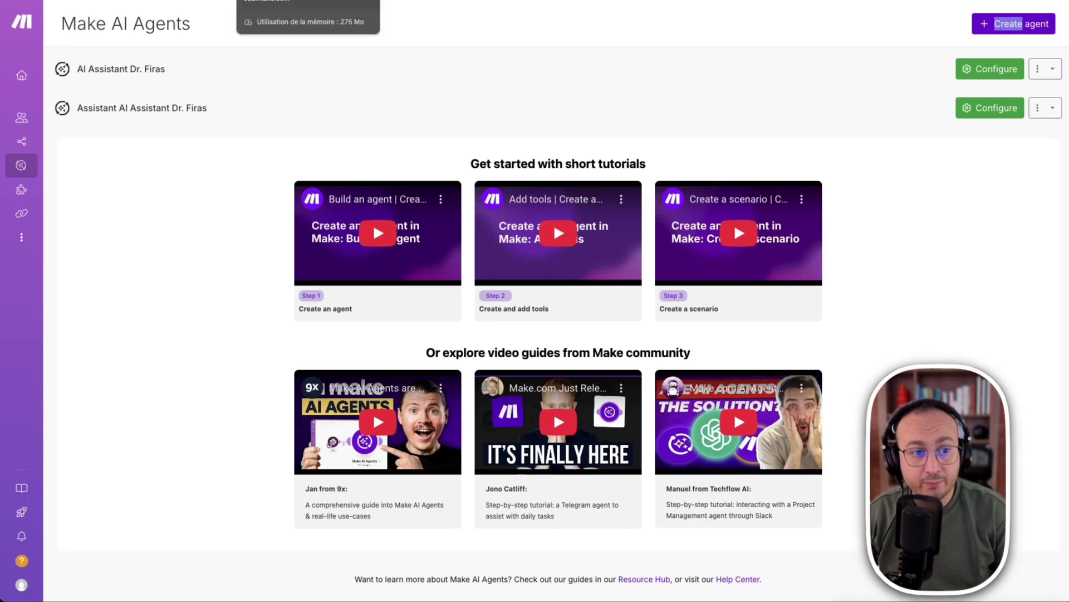
click(971, 107)
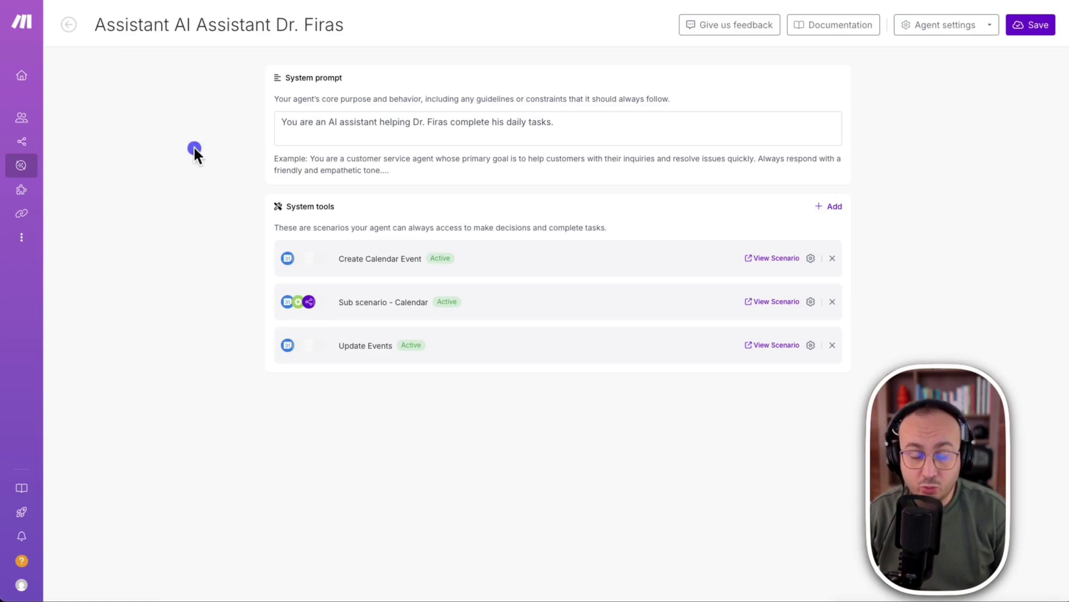
mouse_move(176, 123)
mouse_down()
mouse_move(180, 208)
mouse_move(337, 253)
mouse_up()
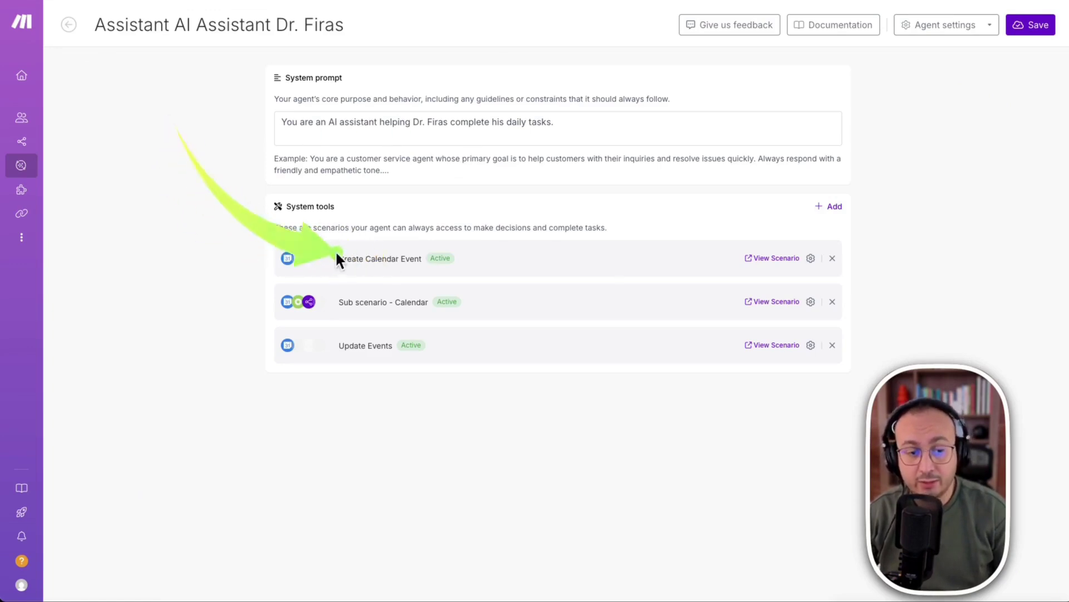
click(139, 168)
mouse_move(139, 170)
mouse_down()
mouse_move(171, 261)
mouse_move(302, 311)
mouse_up()
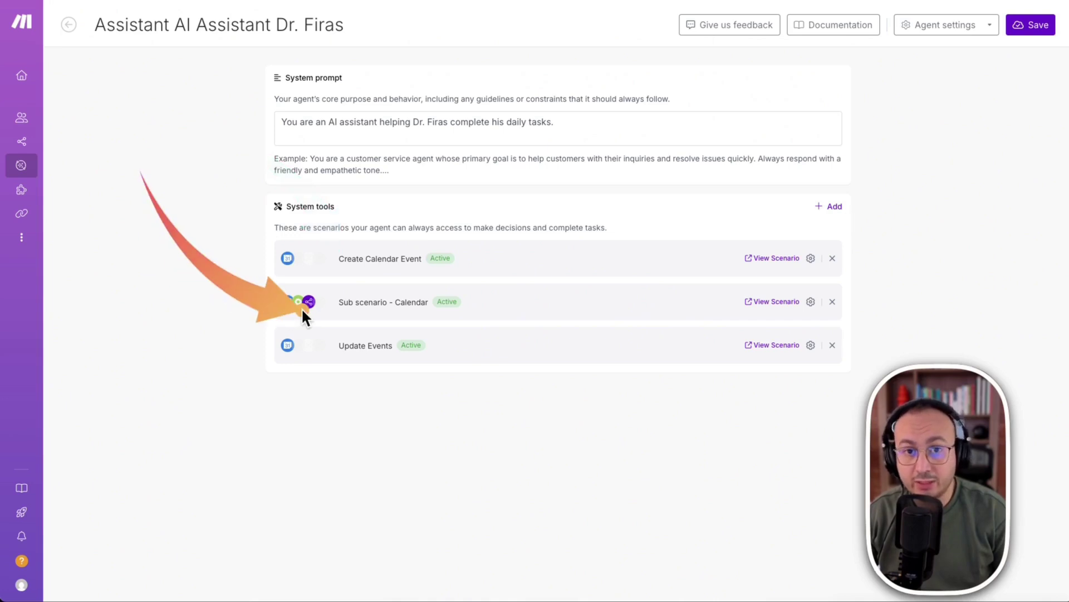
mouse_move(121, 243)
mouse_down()
mouse_move(275, 381)
mouse_move(281, 352)
mouse_up()
Examine the agent, tools, thread ID and additional system instructions of the Run an agent module in the Principal - Make AI Agents scenario.
click(186, 25)
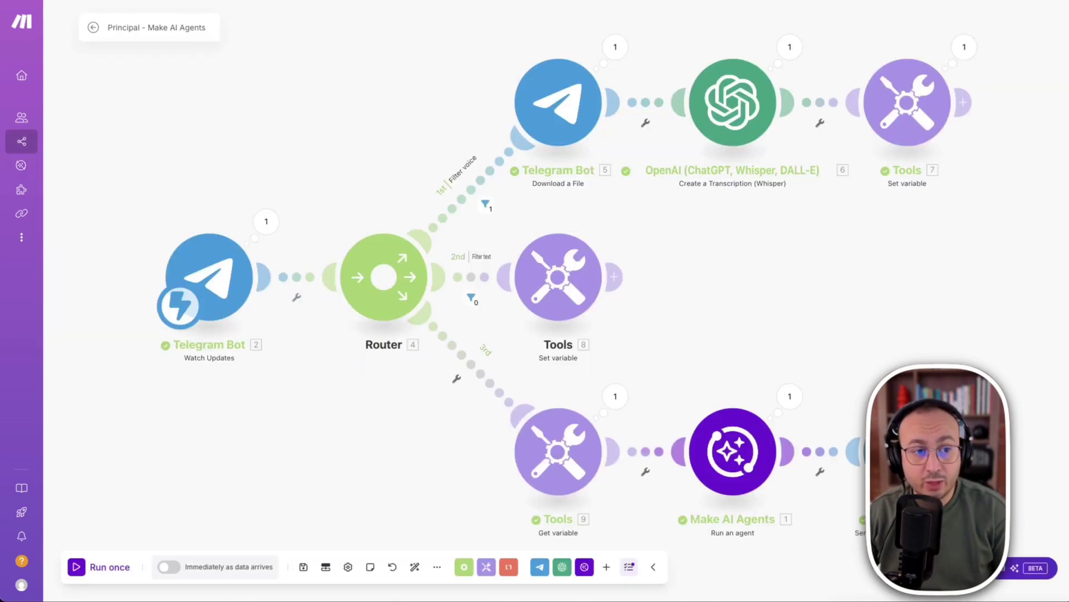
click(737, 441)
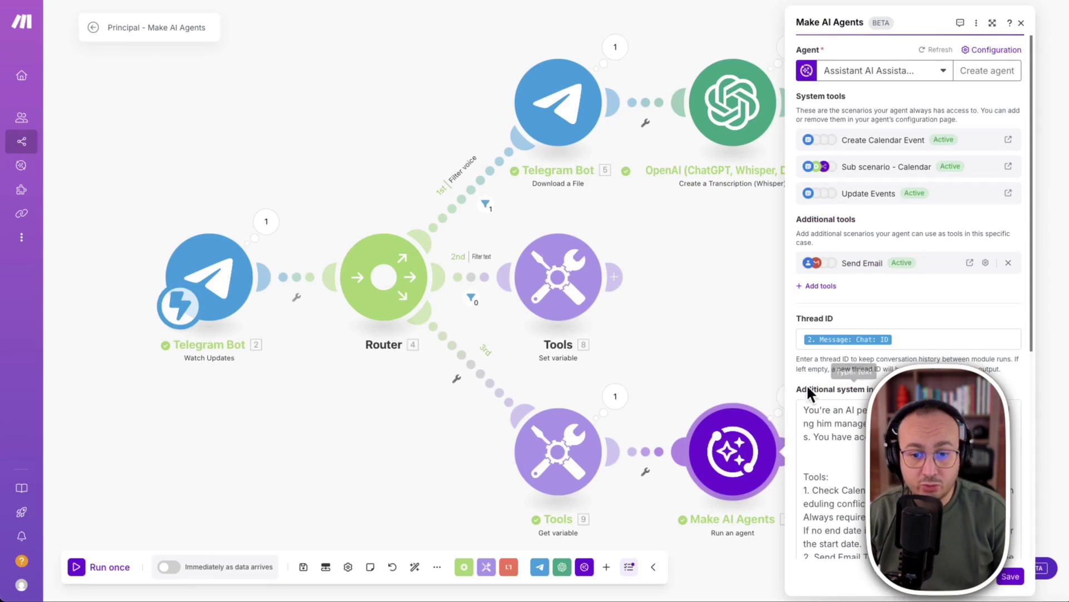
click(219, 138)
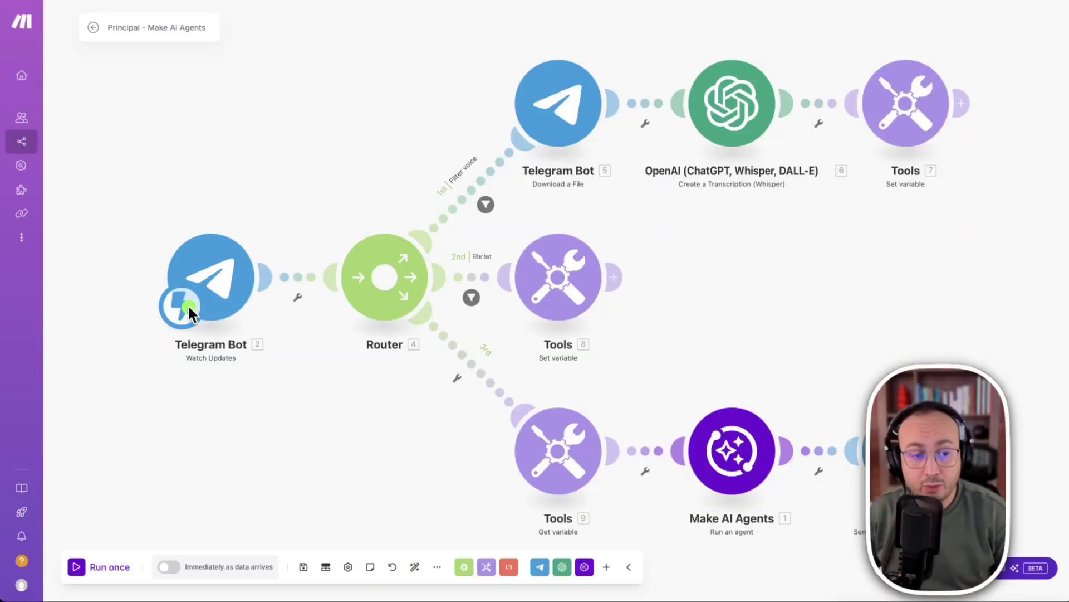
Run the Principal - Make AI Agents scenario once and send the drassistant bot in Telegram a voice message asking for today's appointments.
click(183, 305)
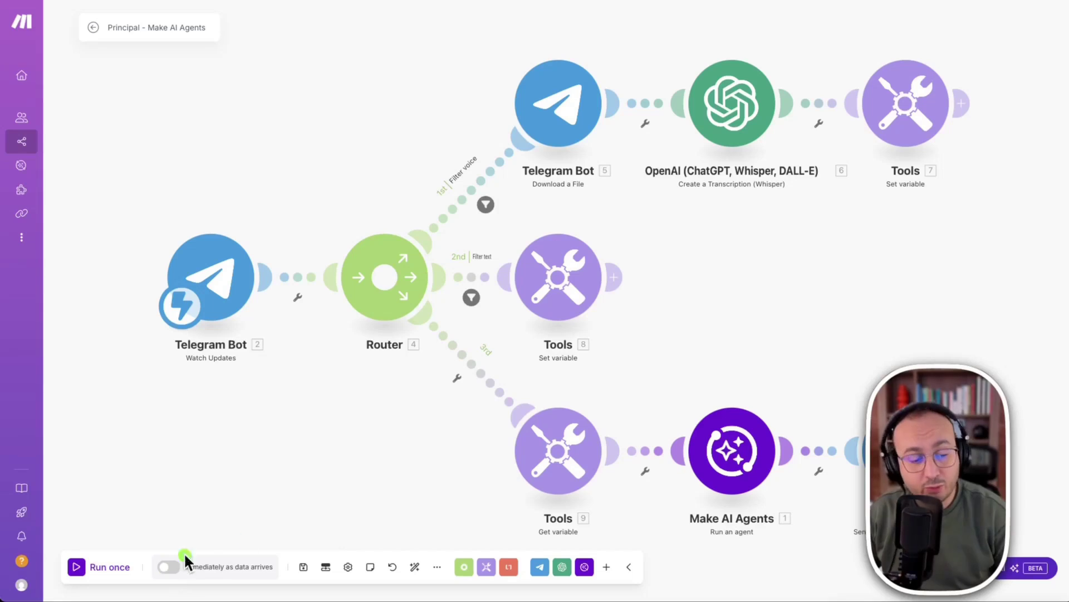
click(78, 567)
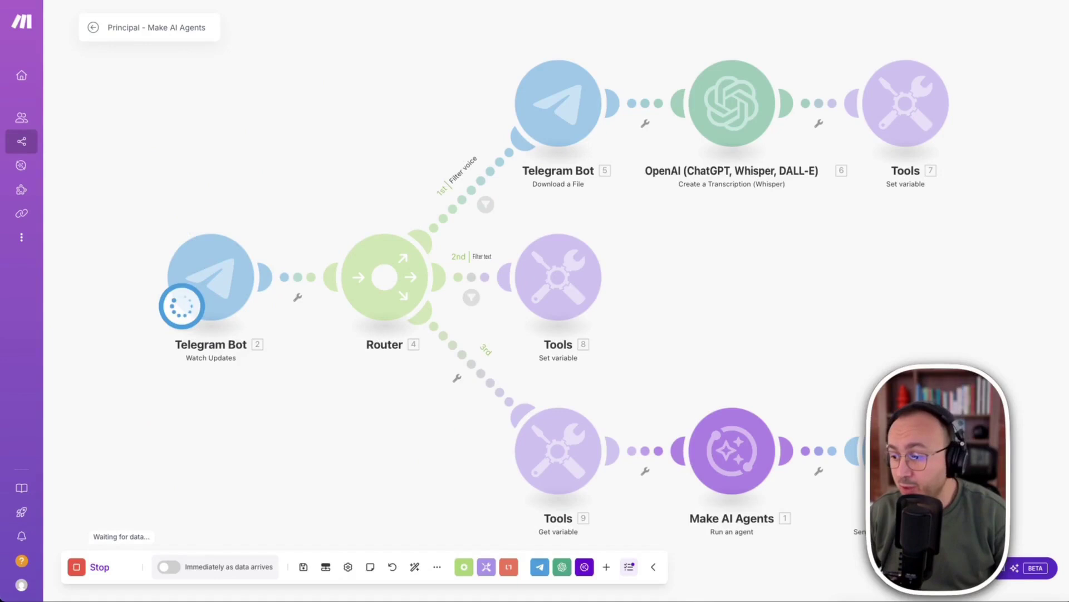
scroll(424, 331, down, 3)
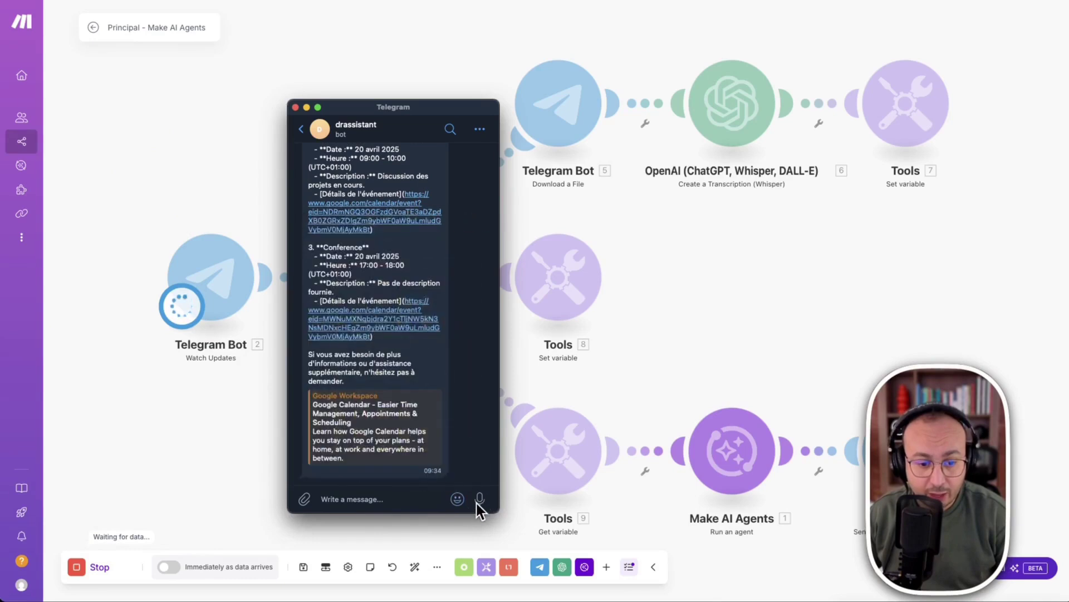
drag(479, 498, 479, 497)
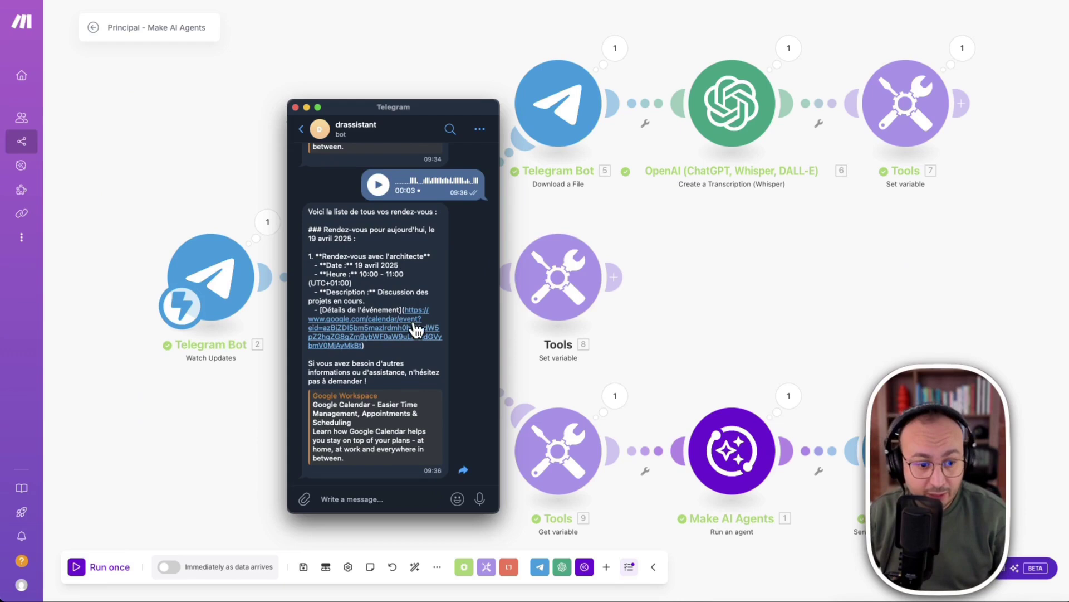
Read the bot's Telegram reply with the appointment details for 19 April 2025.
drag(316, 211, 414, 213)
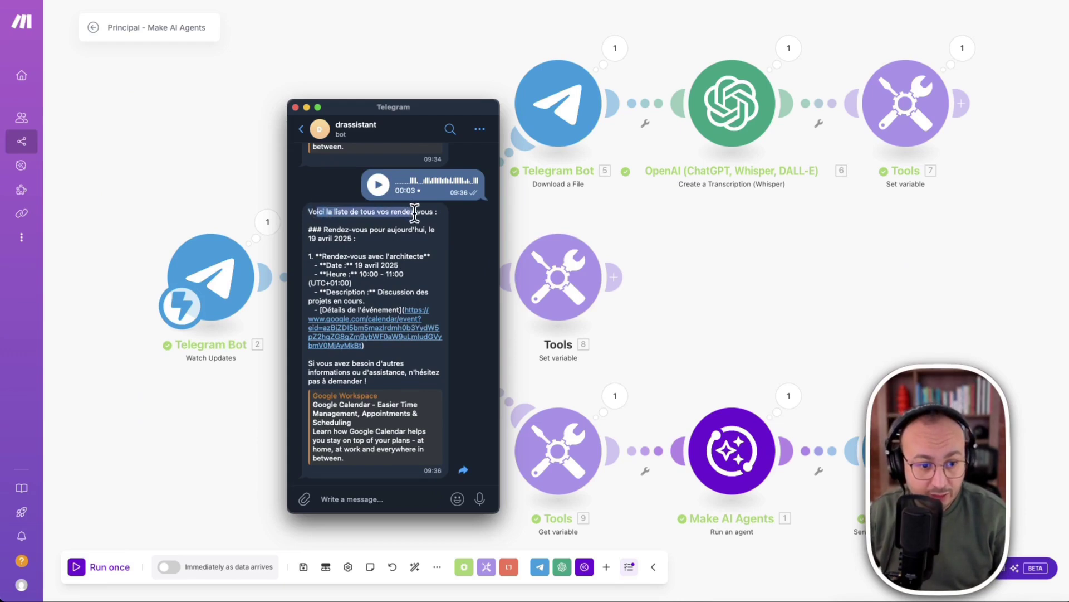
click(354, 248)
drag(309, 229, 414, 241)
click(414, 262)
drag(310, 256, 429, 349)
click(429, 362)
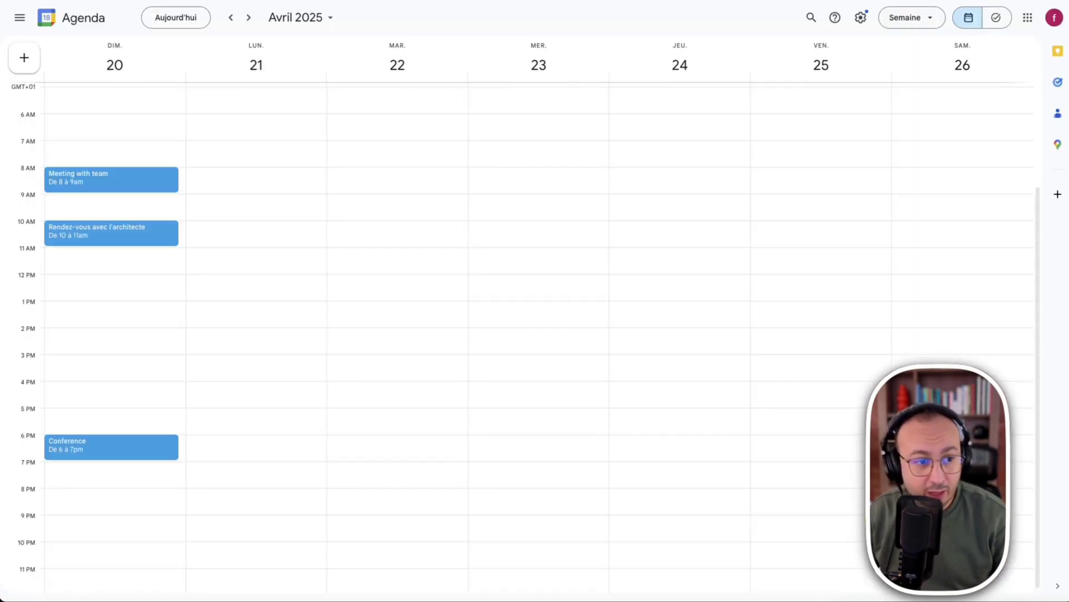
Check the appointments on 19 April 2025 in Google Calendar and return to the week of 20 April.
click(231, 17)
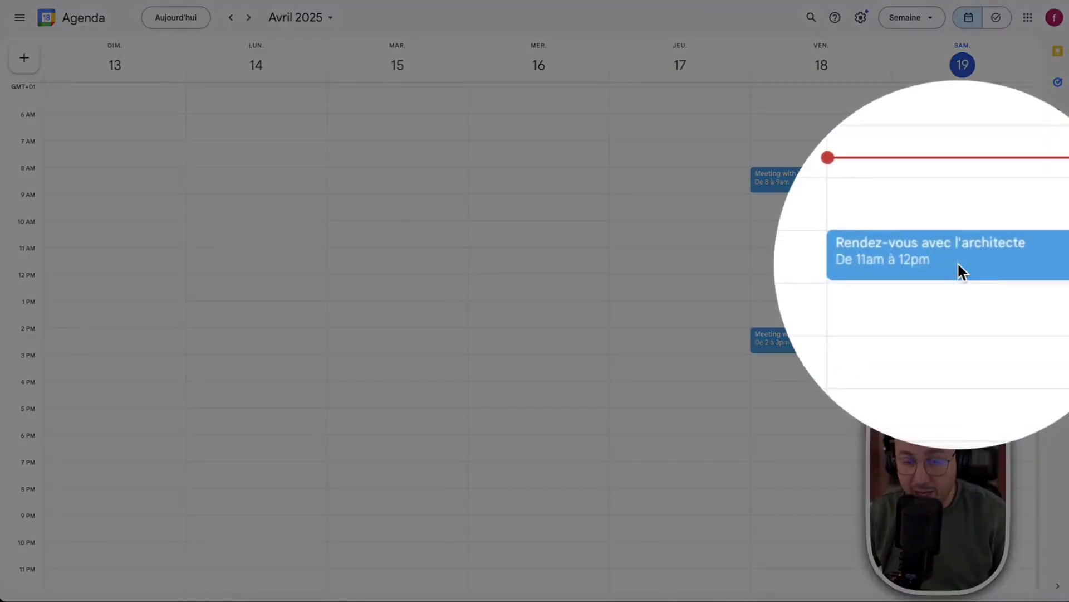
click(810, 189)
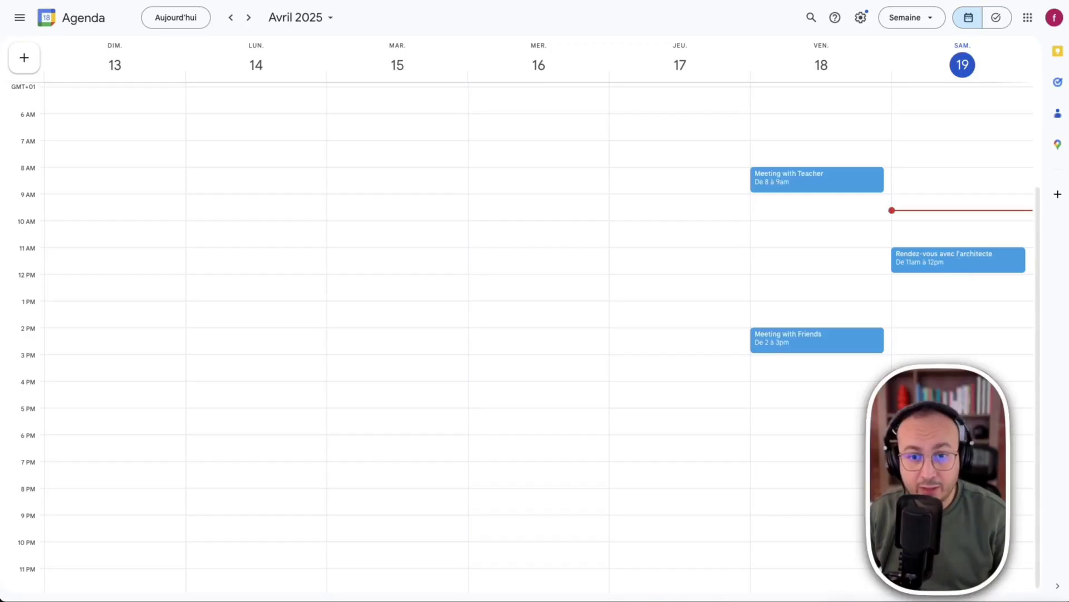
click(249, 18)
click(469, 189)
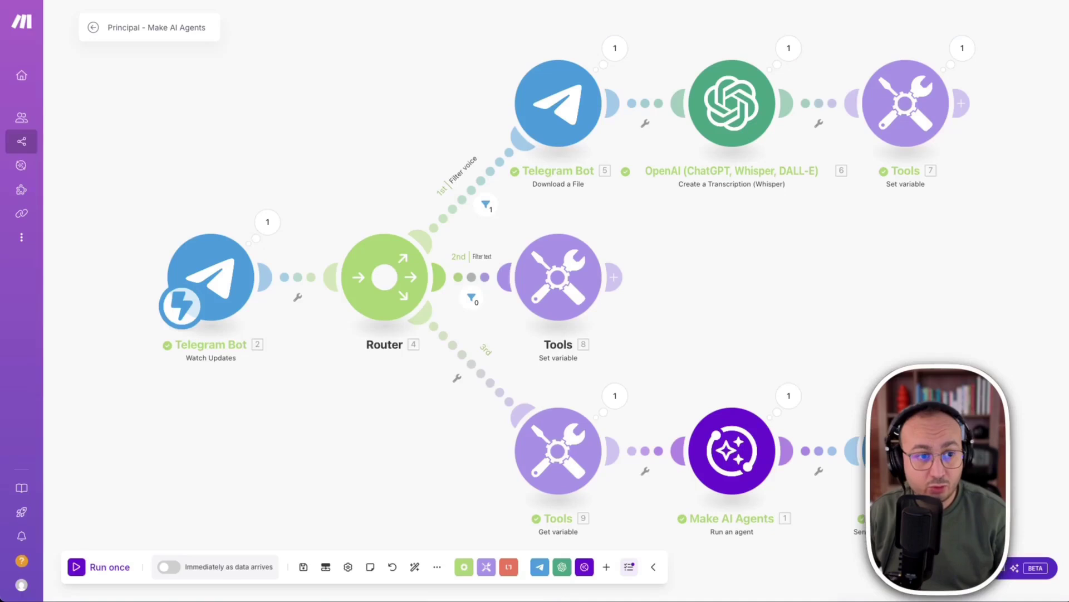
Run the scenario once more, send the Telegram bot a voice message asking for the 20 April appointments, and review its reply.
click(78, 567)
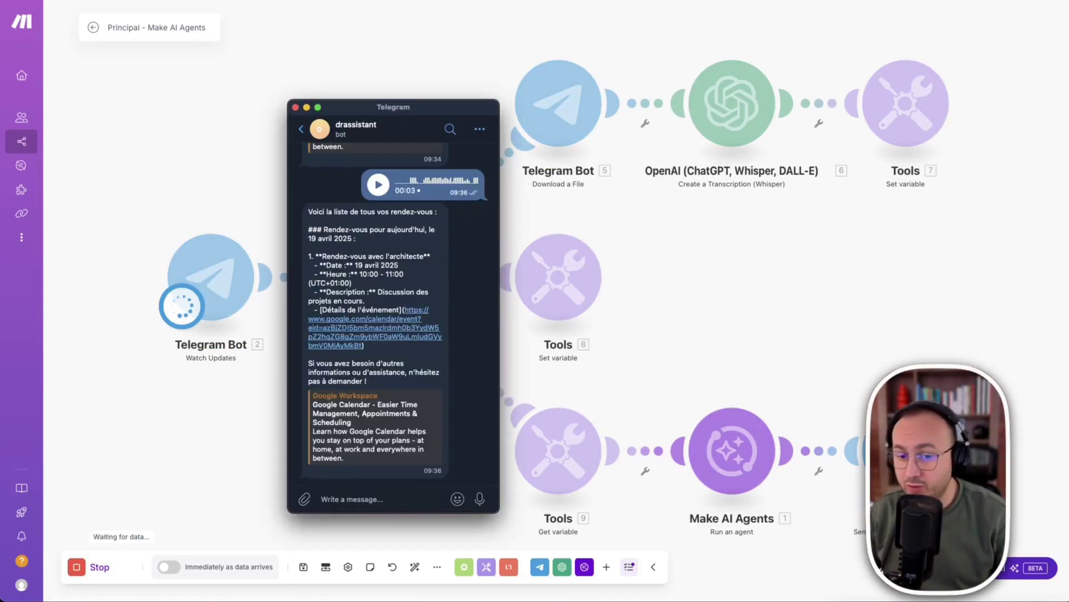
drag(479, 498, 479, 498)
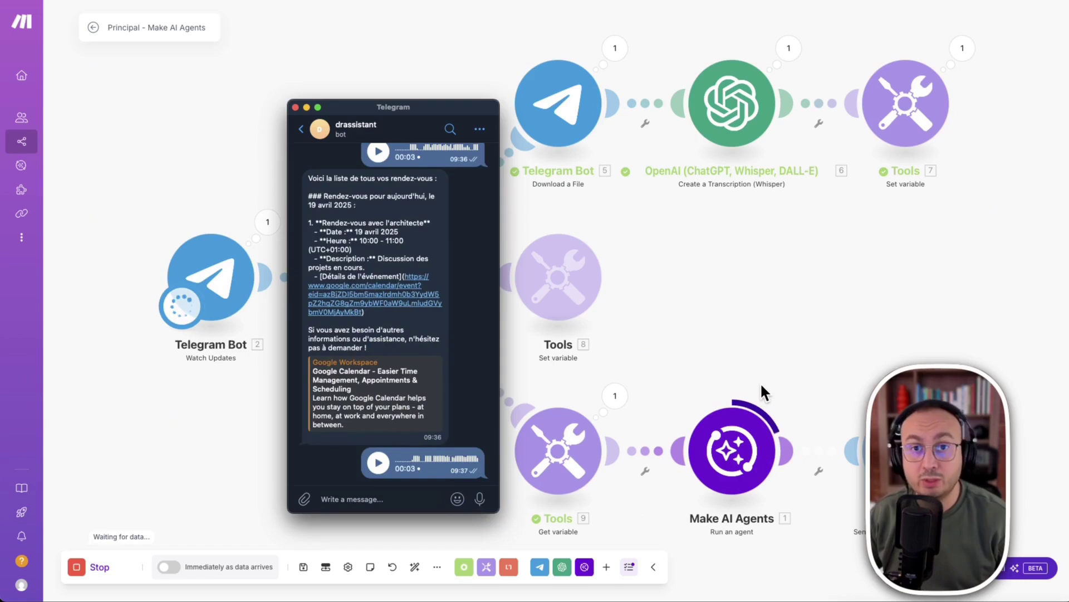
scroll(429, 200, up, 1)
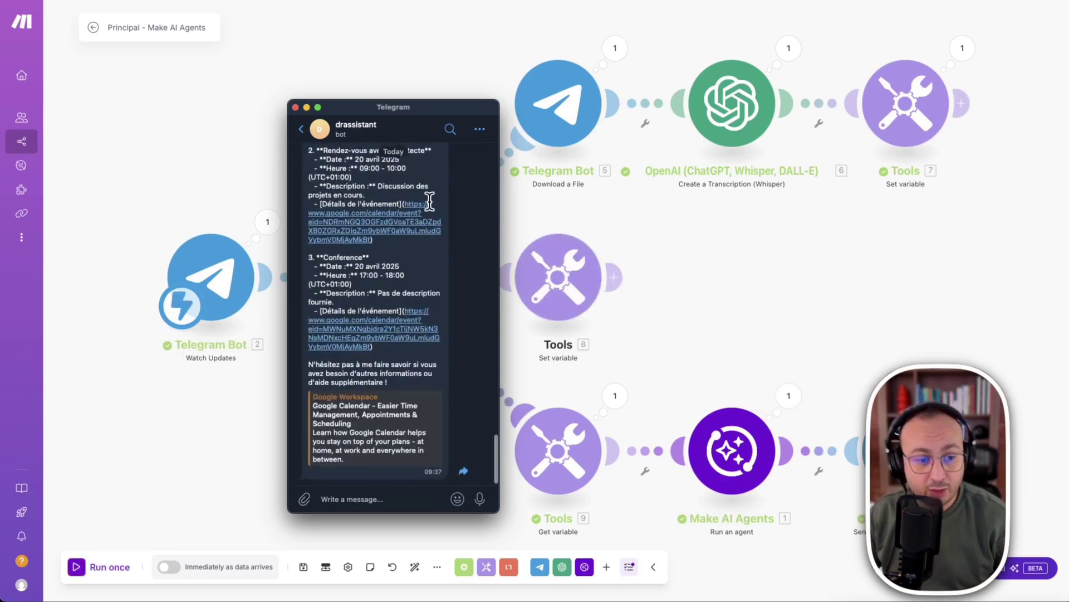
Review the first appointments listed in the Telegram bot's reply for 20 April 2025.
scroll(430, 201, up, 4)
scroll(382, 300, up, 5)
drag(315, 260, 395, 259)
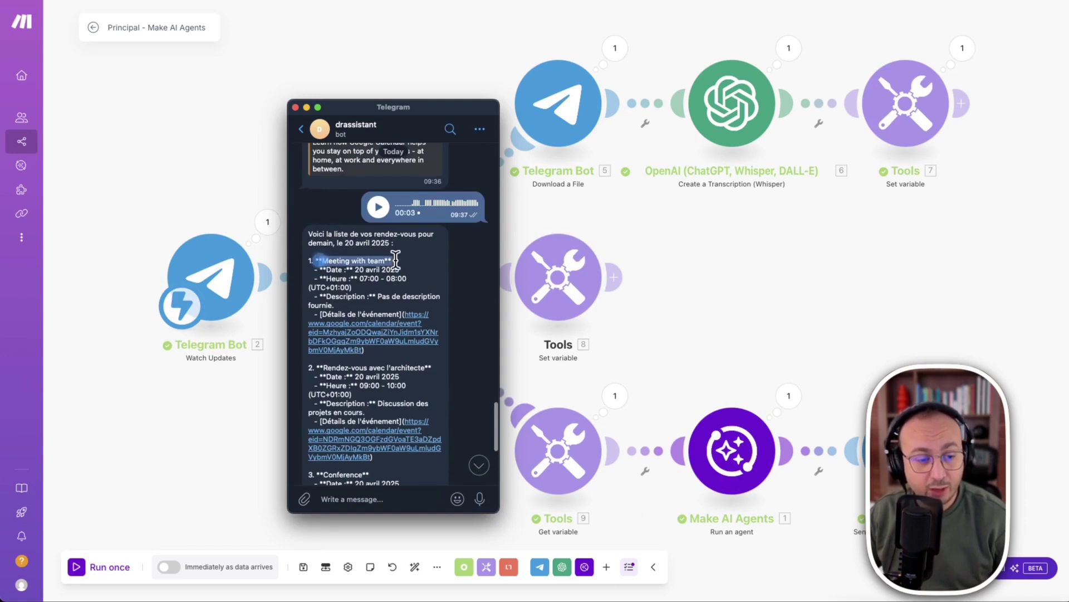
click(396, 260)
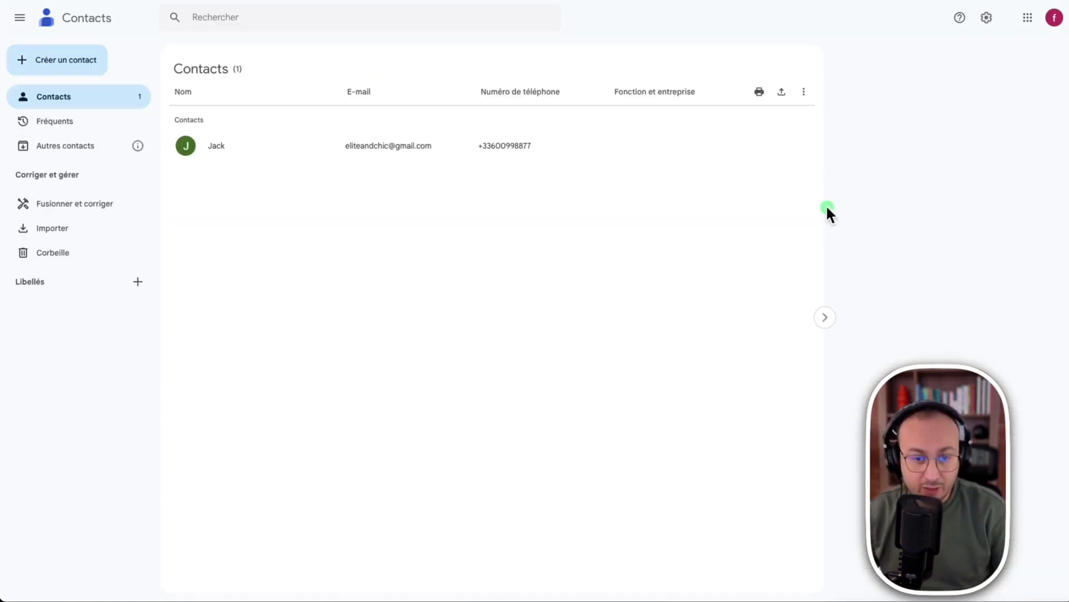
Check the saved contact's name, e-mail address and phone number in Google Contacts.
mouse_move(432, 427)
mouse_down()
mouse_move(279, 402)
mouse_move(218, 161)
mouse_up()
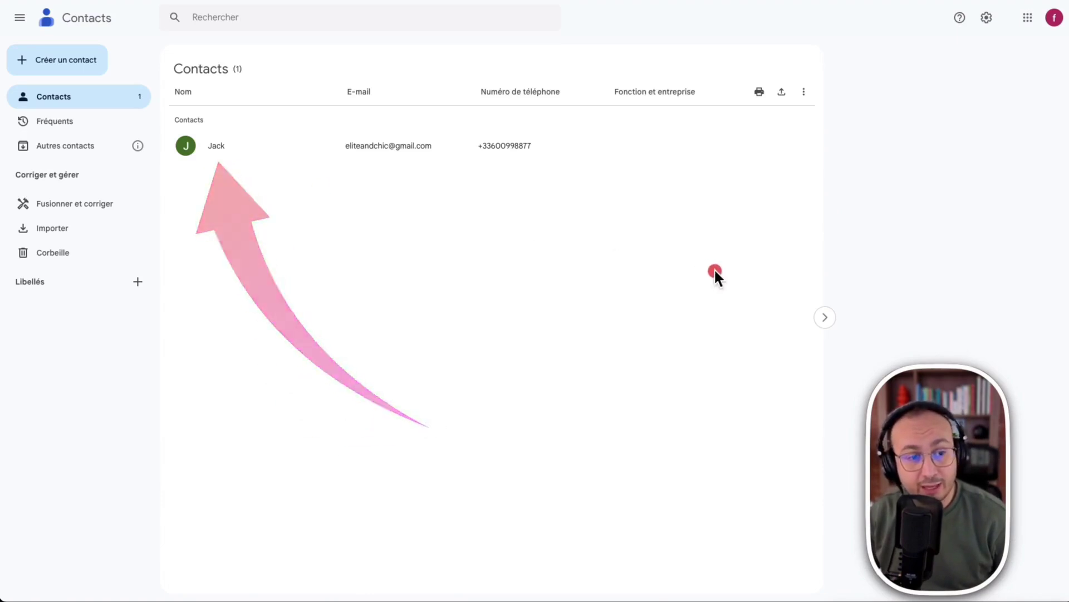
mouse_move(596, 48)
mouse_down()
mouse_move(467, 80)
mouse_move(429, 117)
mouse_up()
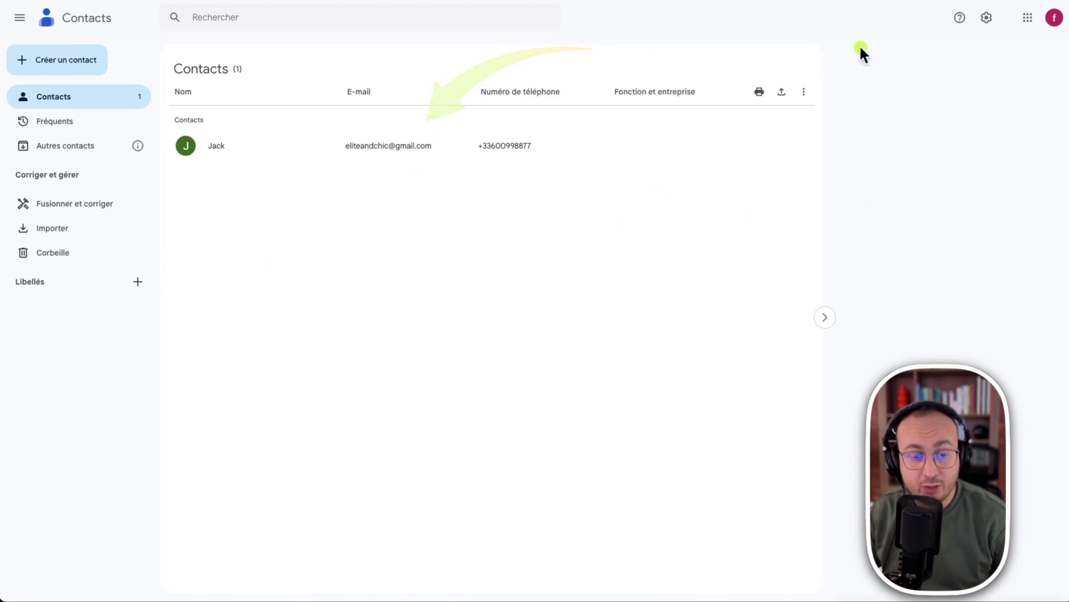
drag(807, 48, 527, 124)
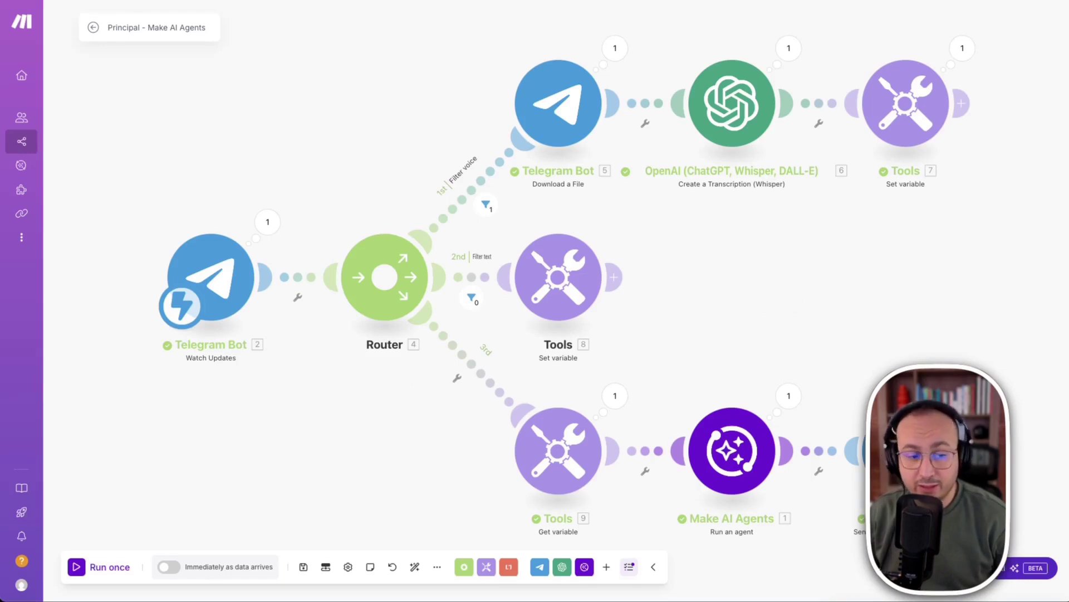
Run the Principal scenario once, ask the Telegram bot by voice to message the contact about coming to the office tomorrow for new software development, and read its reply.
click(76, 566)
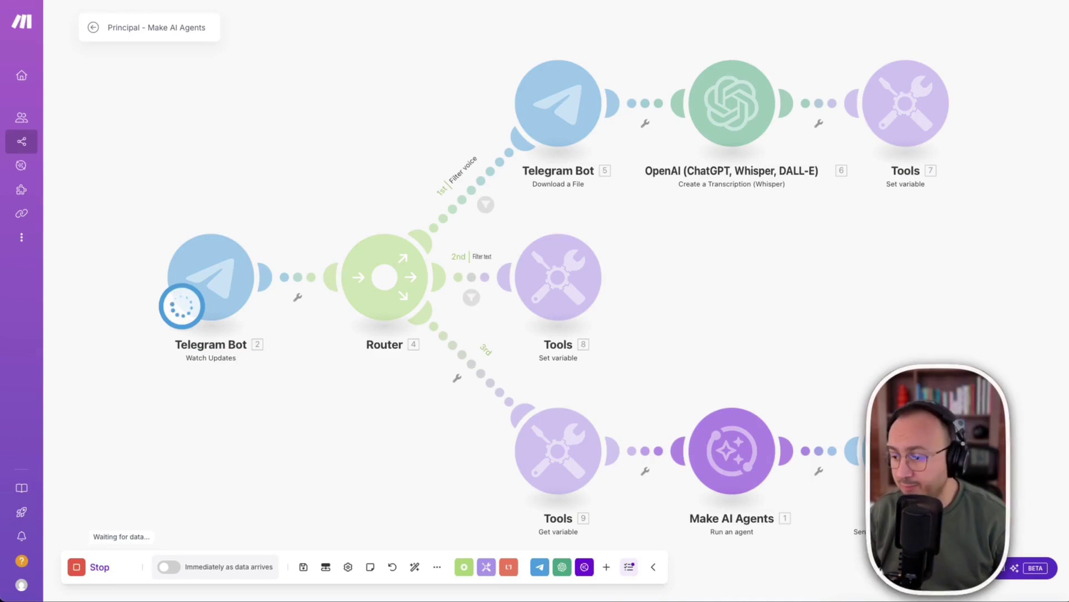
key(super+Tab)
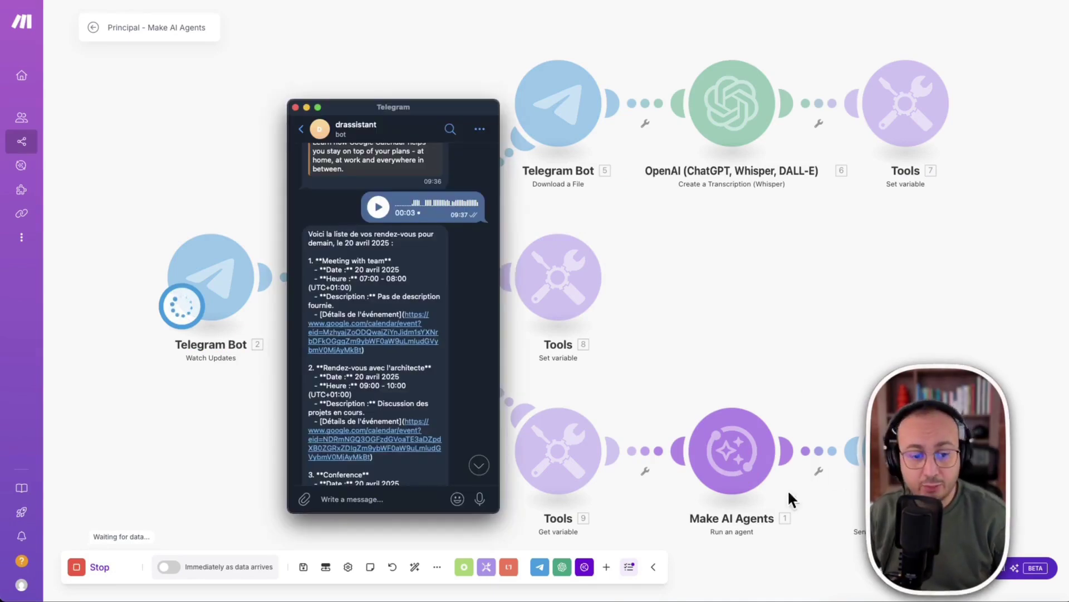
click(479, 464)
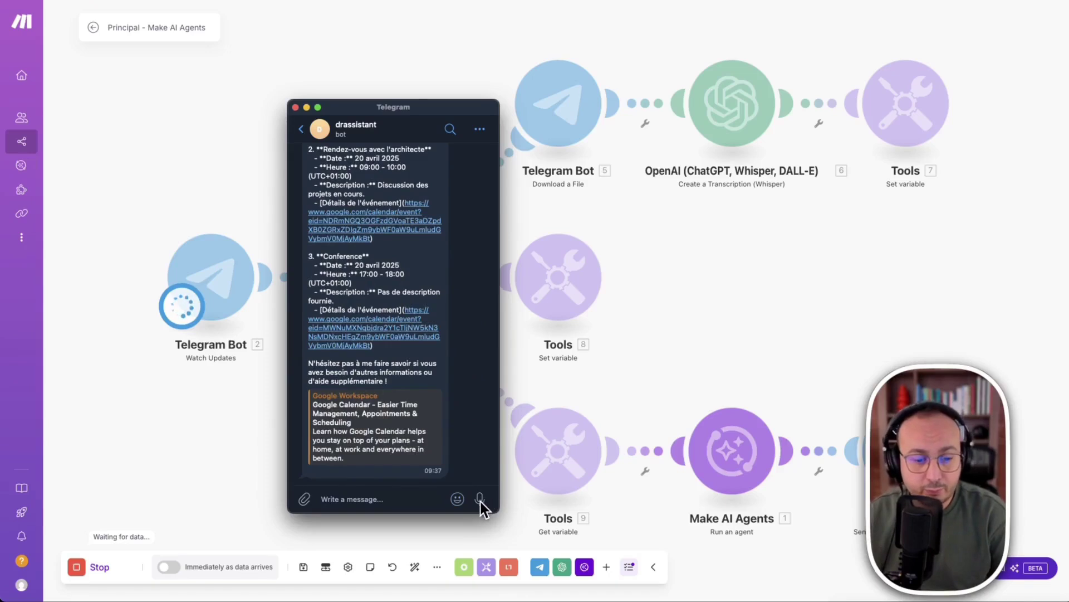
drag(480, 499, 480, 499)
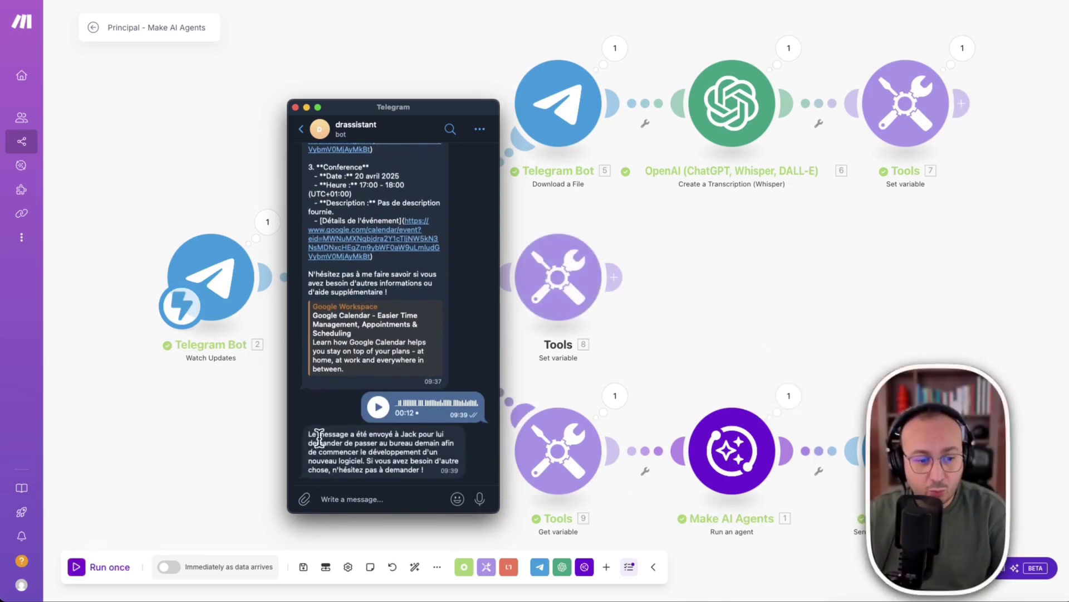
drag(346, 434, 438, 452)
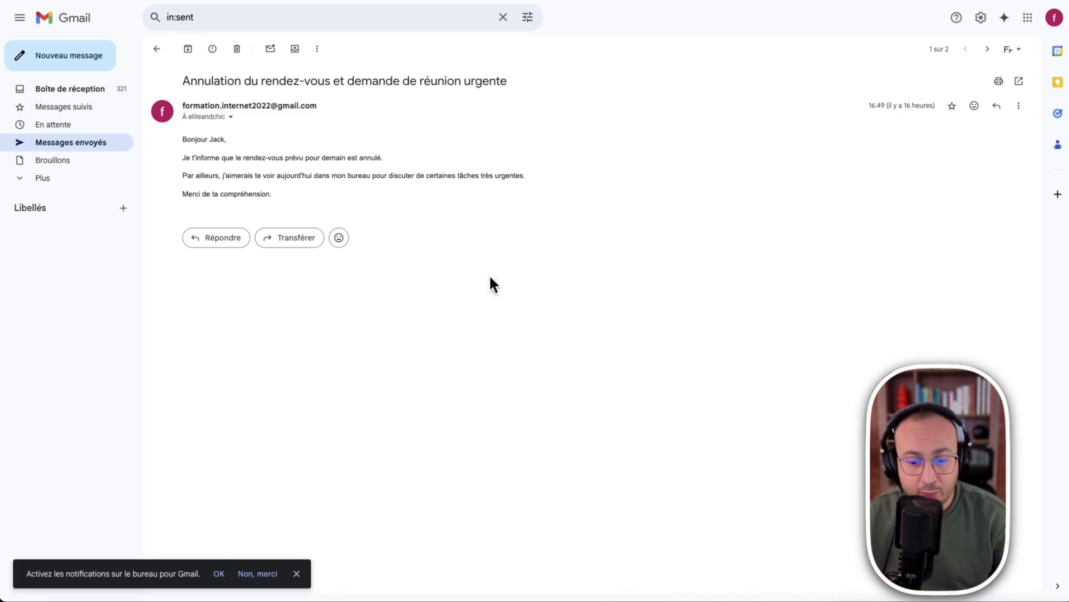
Refresh the sent messages in Gmail and open the e-mail titled "Besoin de te voir au bureau".
click(94, 144)
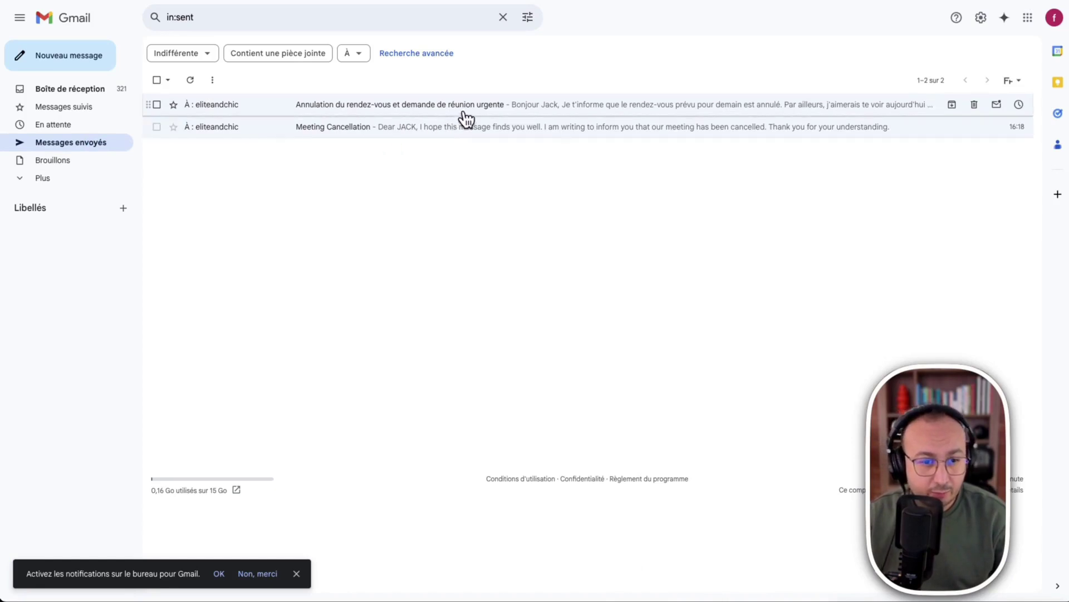
click(79, 28)
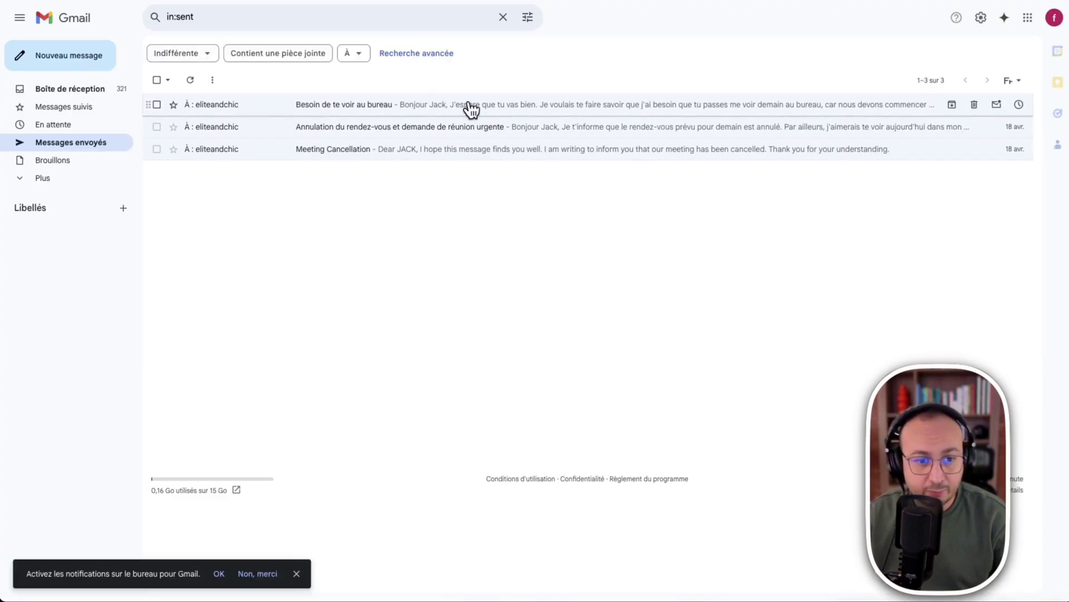
click(463, 105)
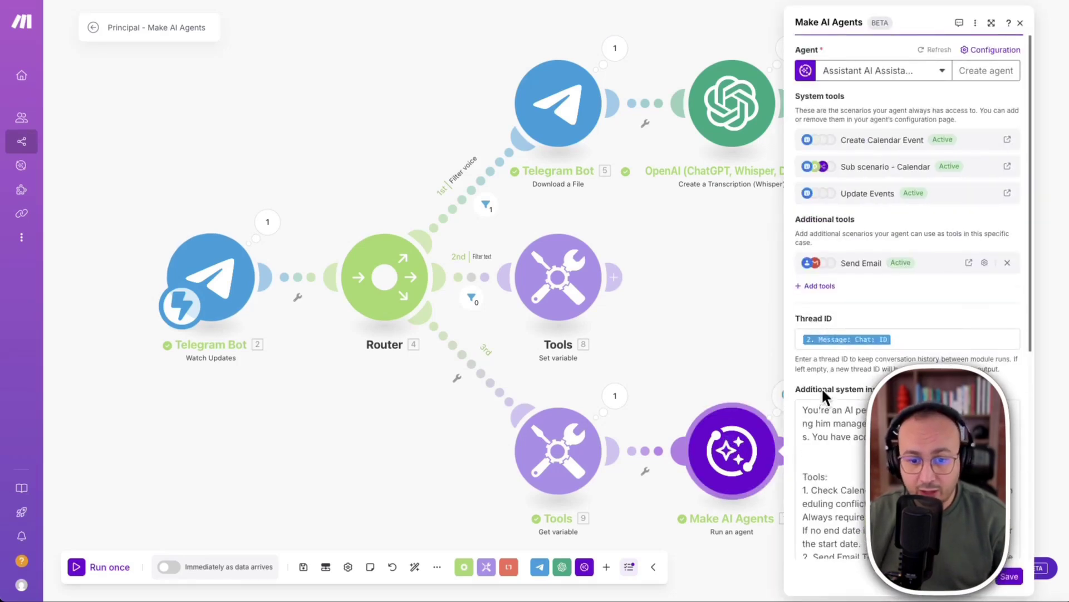
Review the tool descriptions and date rules in the Make AI Agents module's additional system instructions, and close its settings.
scroll(821, 387, down, 5)
scroll(899, 174, down, 10)
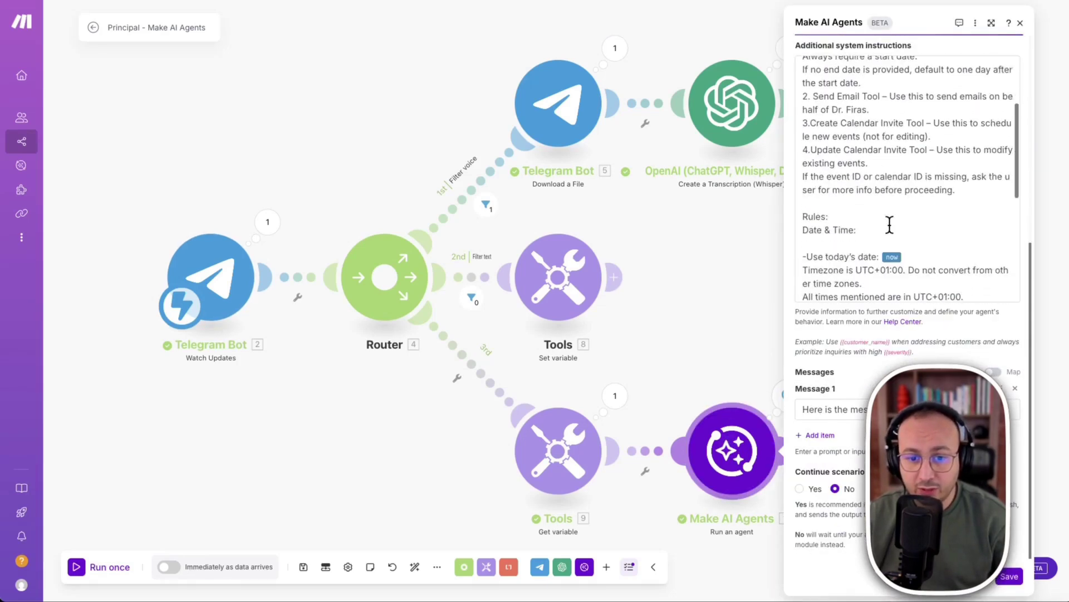
scroll(891, 223, up, 15)
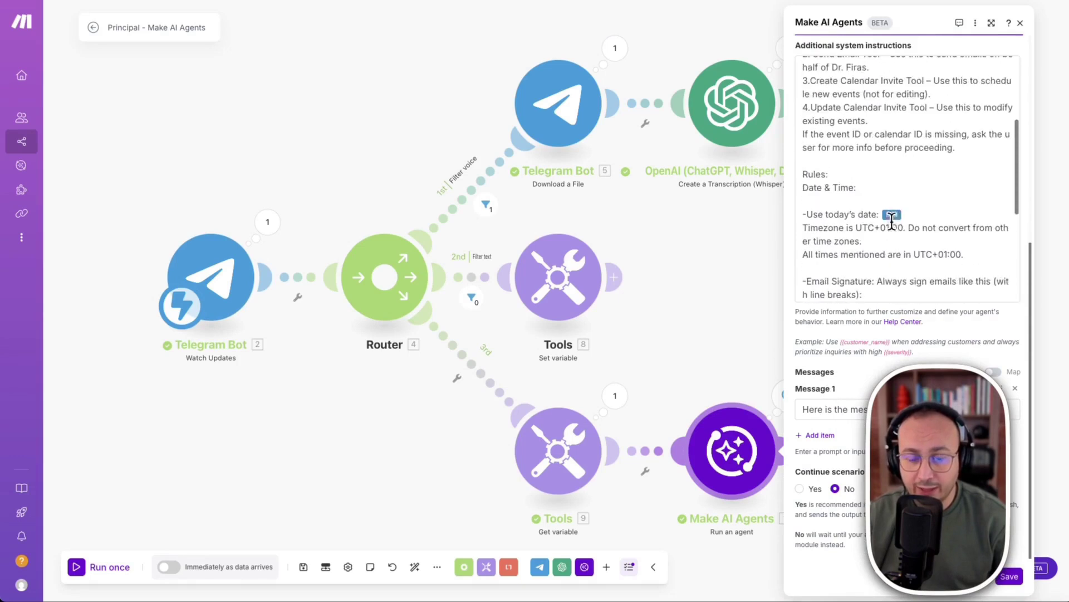
scroll(892, 207, up, 3)
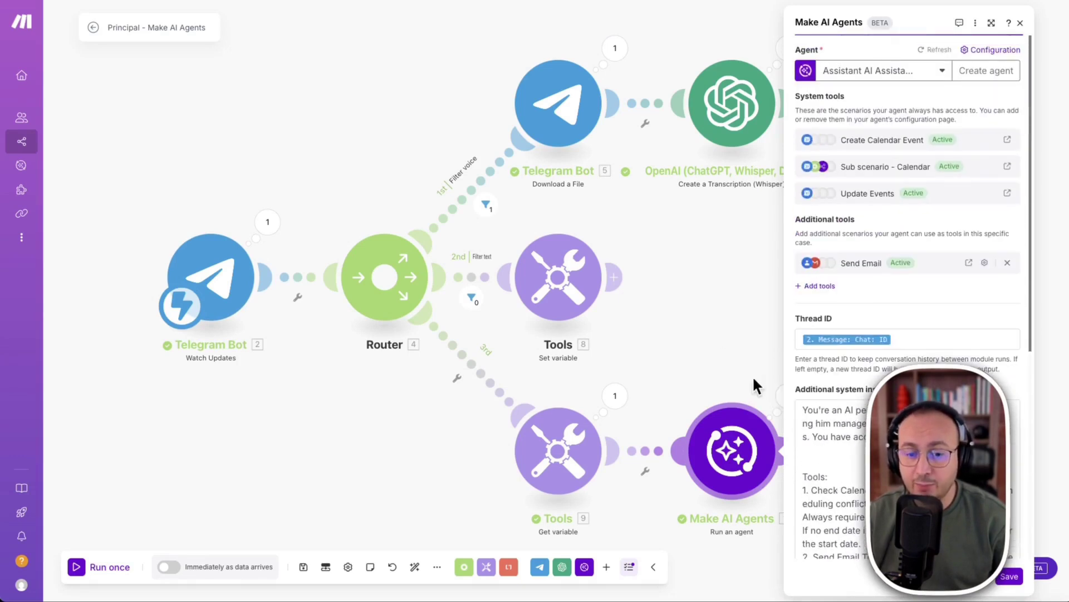
click(716, 328)
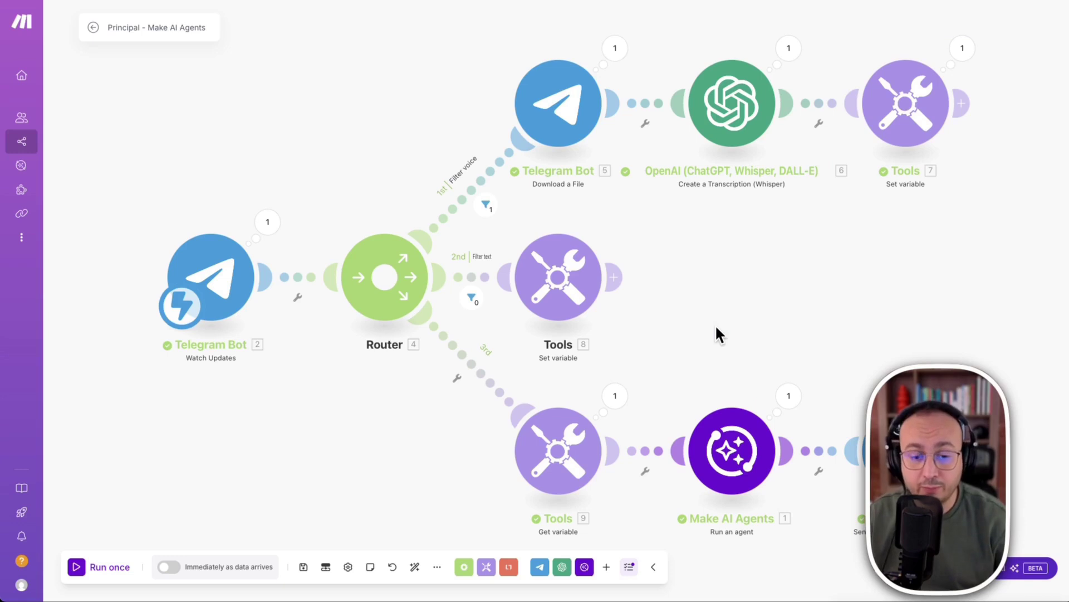
Run the scenario once, request a team meeting on 22 April 2025, 10:00 to 11:00, by Telegram voice message, and check the event in Google Calendar.
click(76, 567)
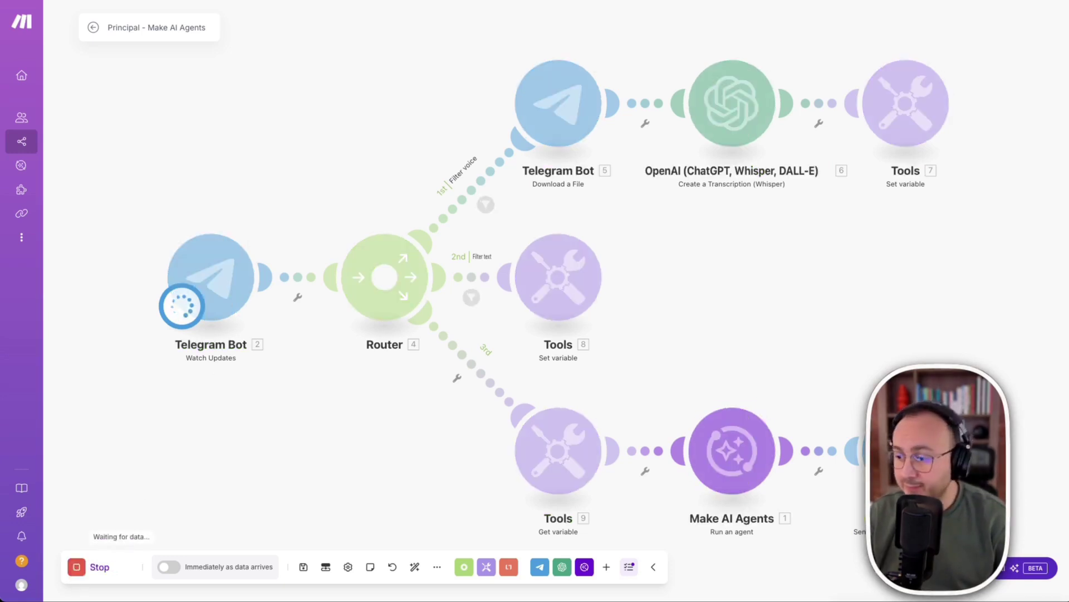
key(super+Tab)
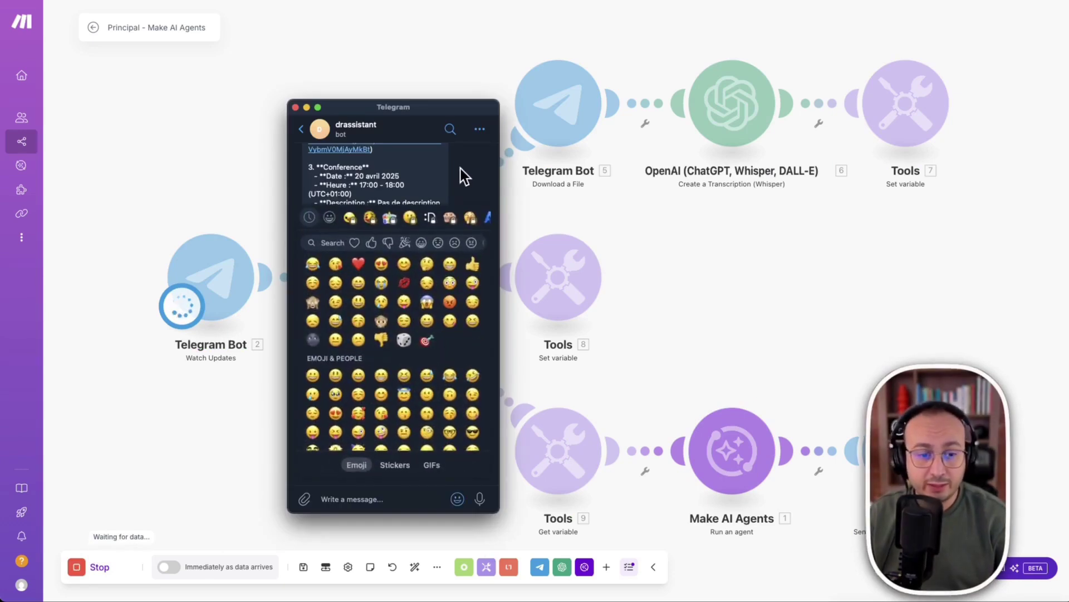
drag(479, 497, 479, 497)
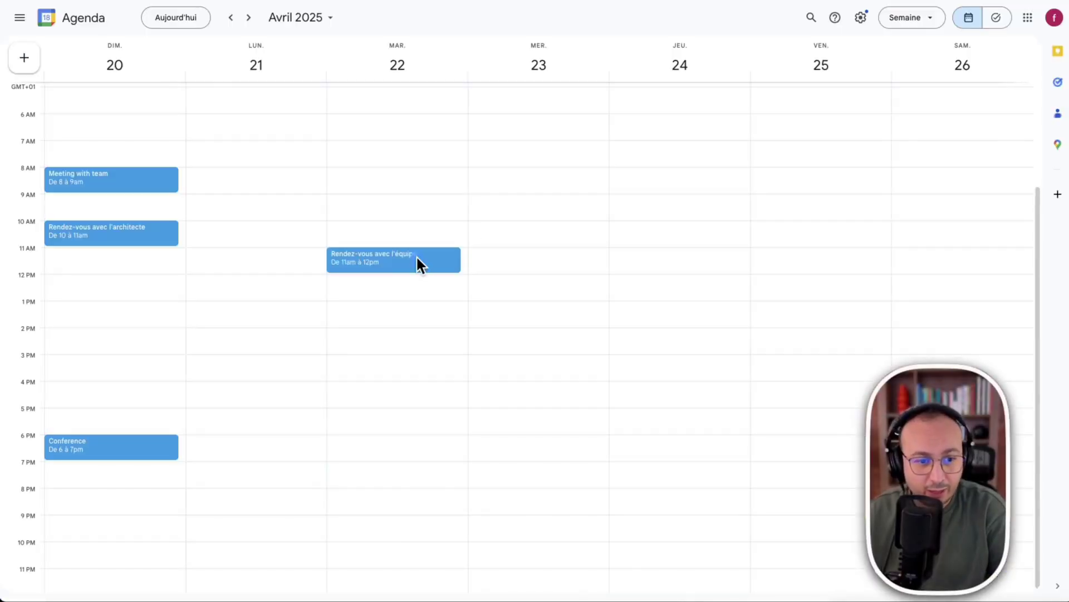
click(418, 262)
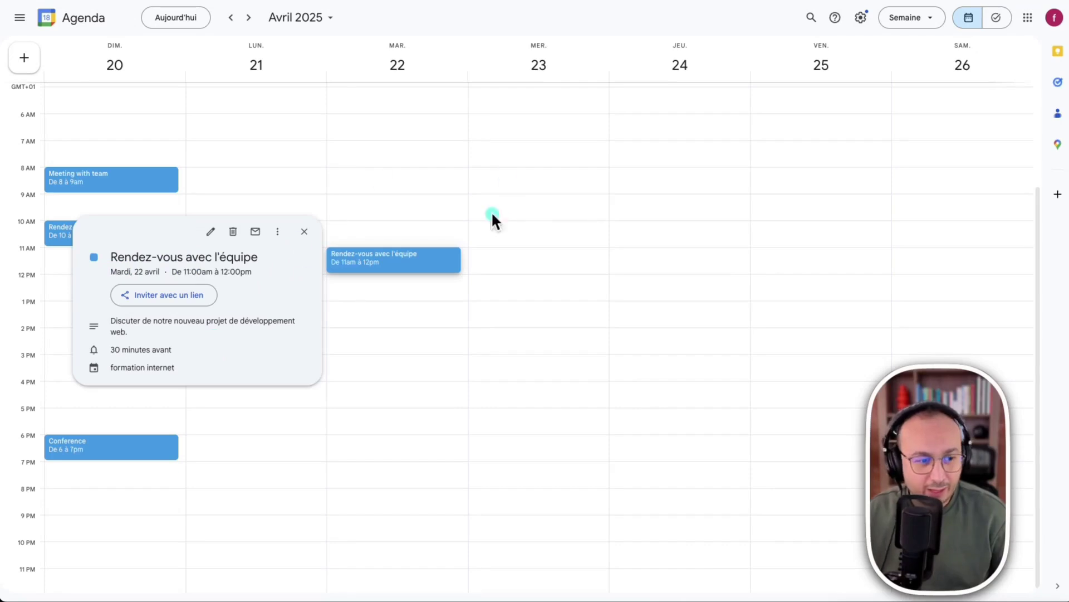
click(428, 270)
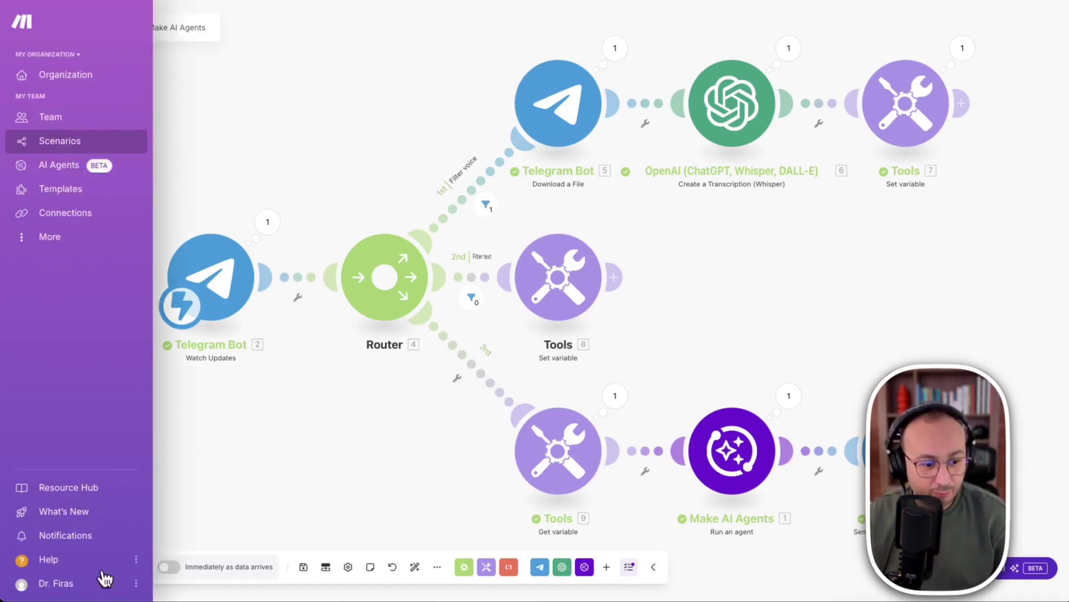
Run the Principal scenario once more and send the drassistant bot another voice message in Telegram.
click(76, 567)
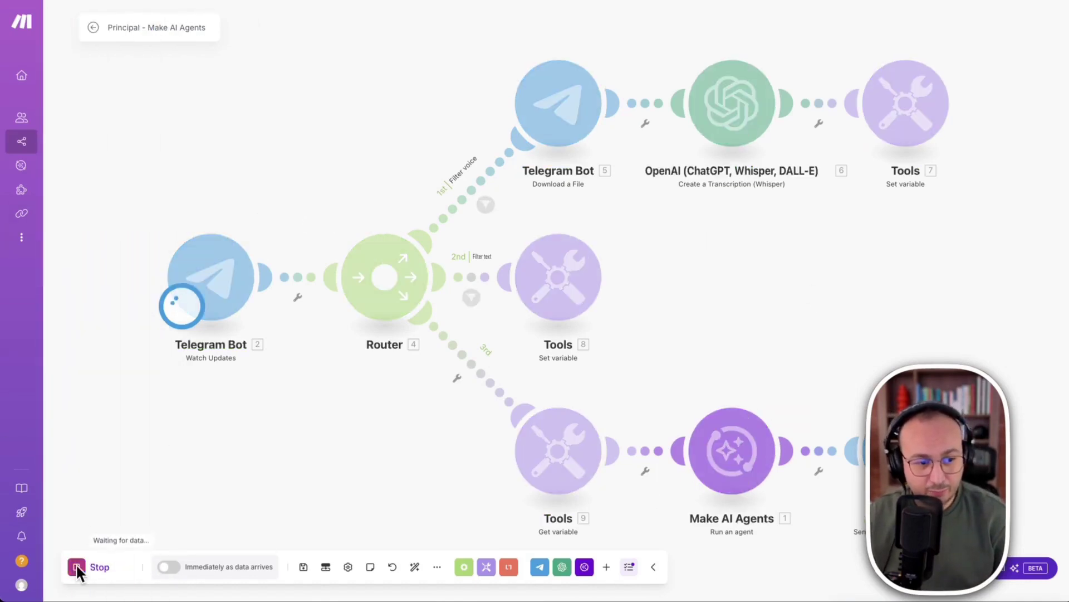
key(super+Tab)
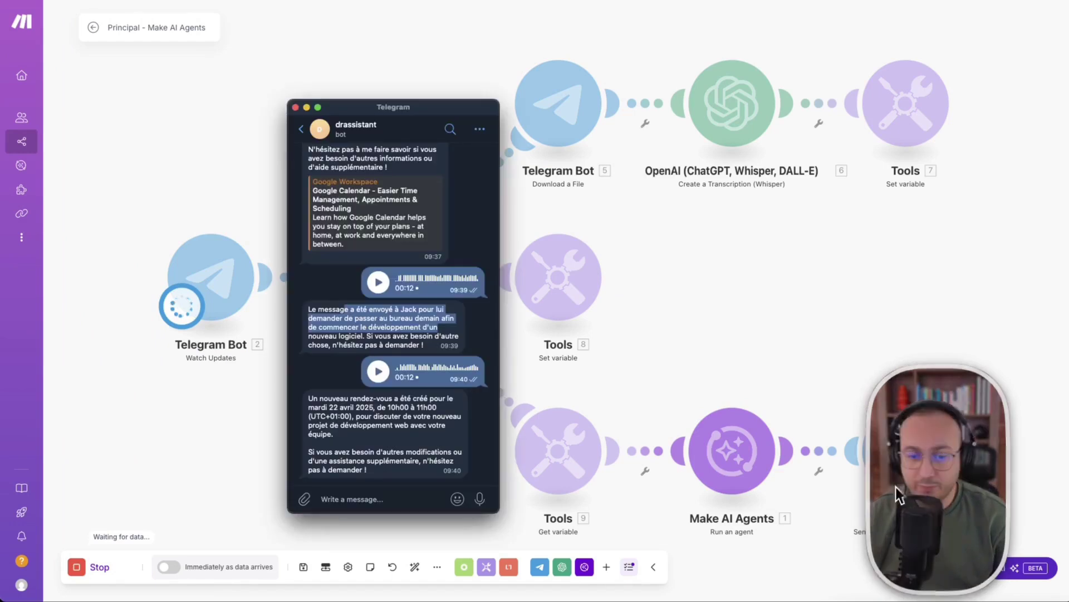
drag(479, 497, 479, 497)
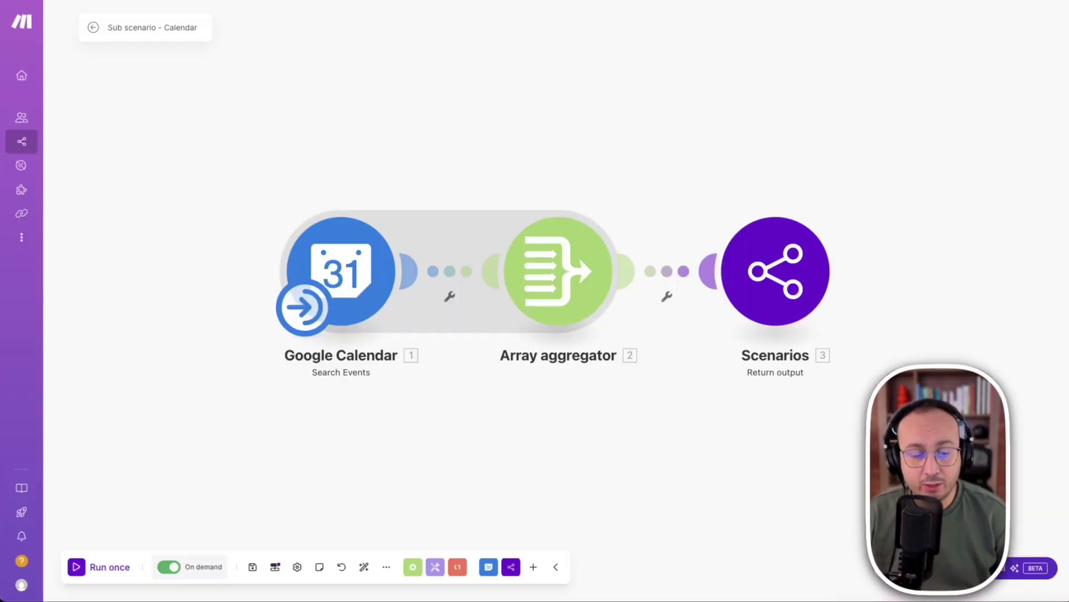
Inspect the start and end date mappings of the Google Calendar Search Events module in Sub scenario - Calendar.
click(454, 389)
click(224, 281)
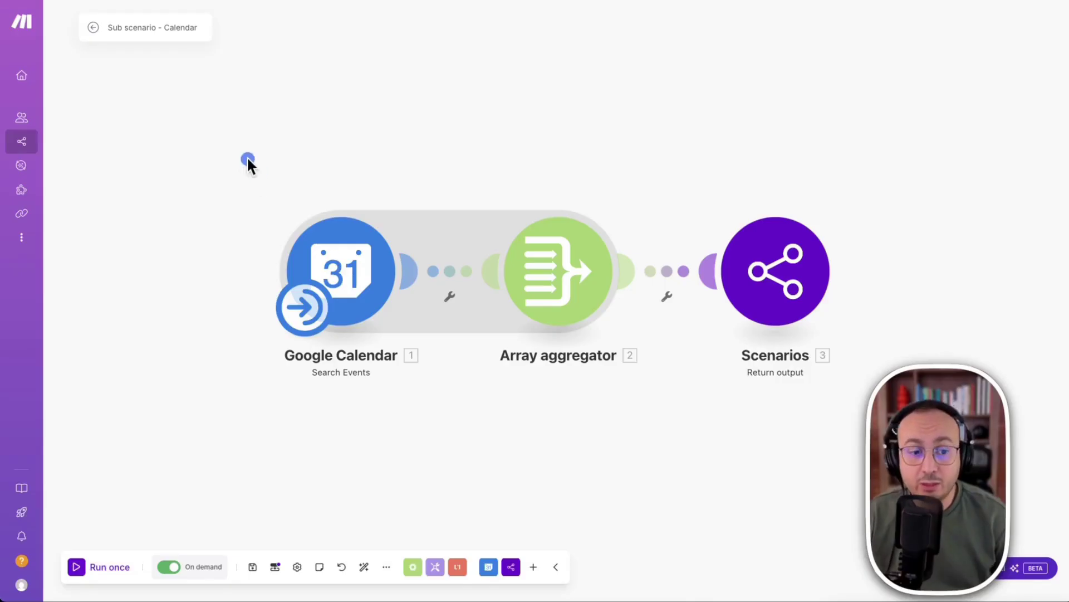
click(356, 269)
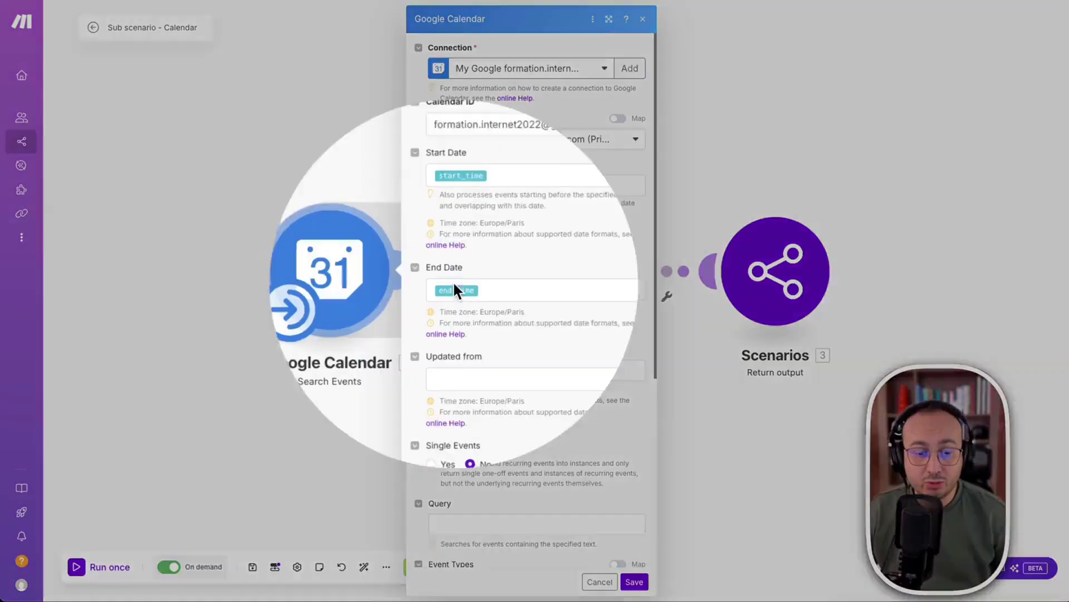
click(453, 282)
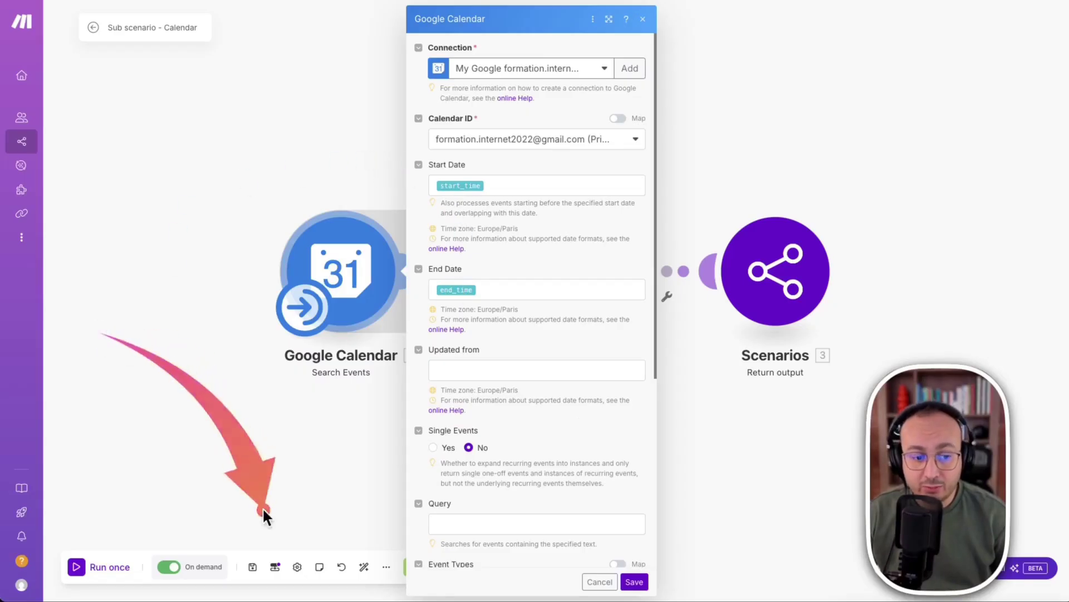
Examine the input and output structures defined for Sub scenario - Calendar.
click(275, 566)
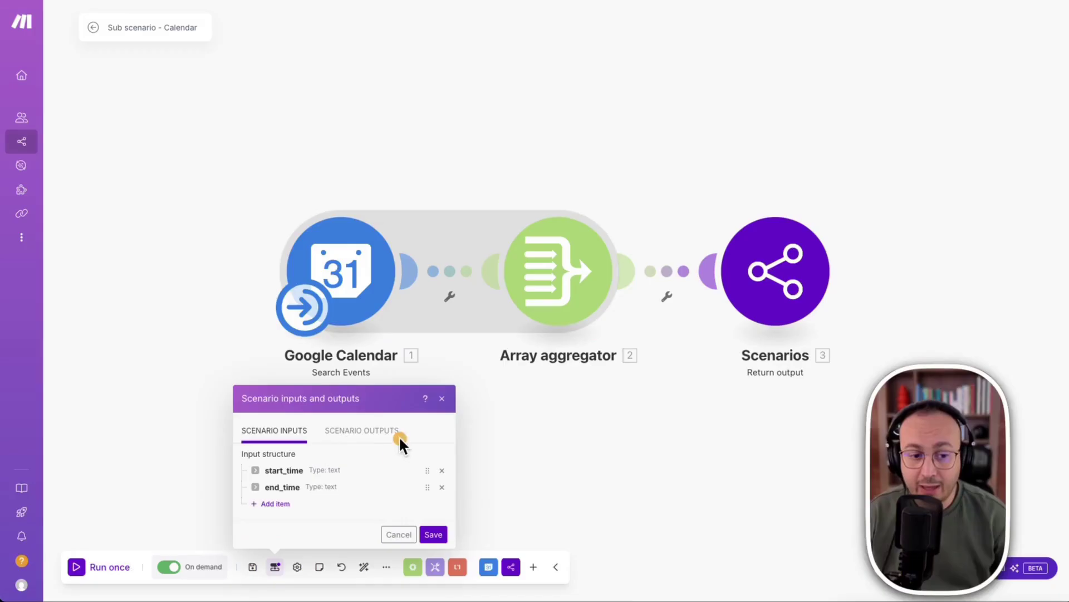
click(371, 432)
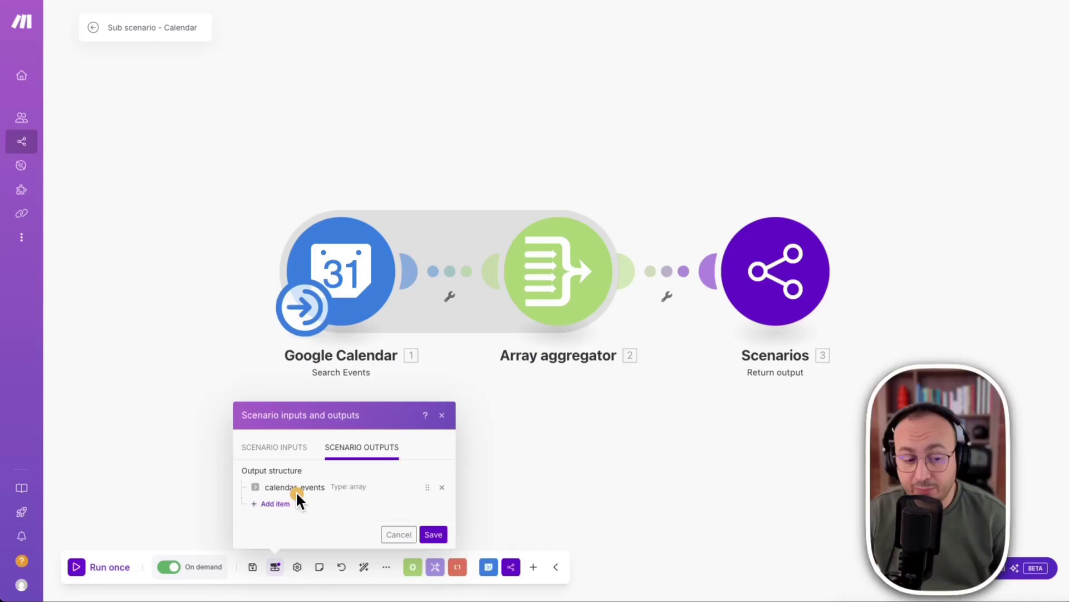
click(281, 462)
click(275, 449)
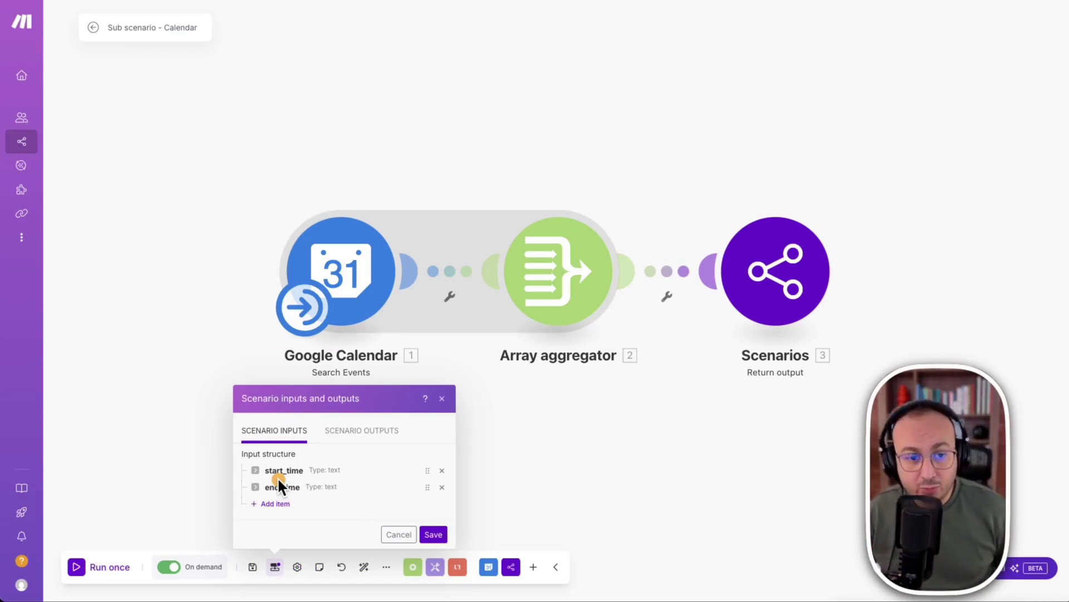
drag(202, 198, 560, 148)
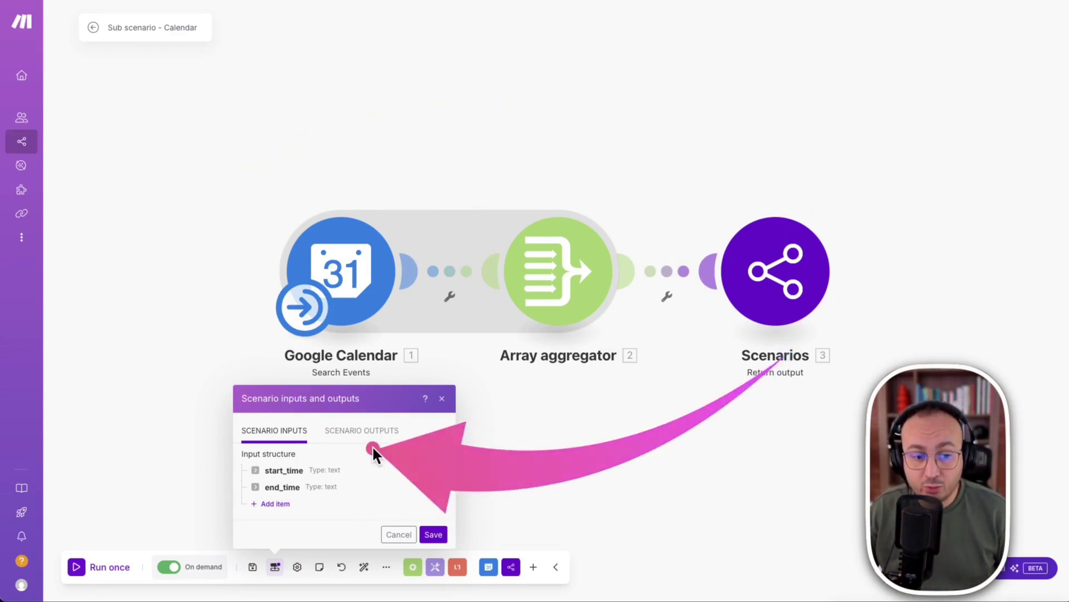
click(361, 430)
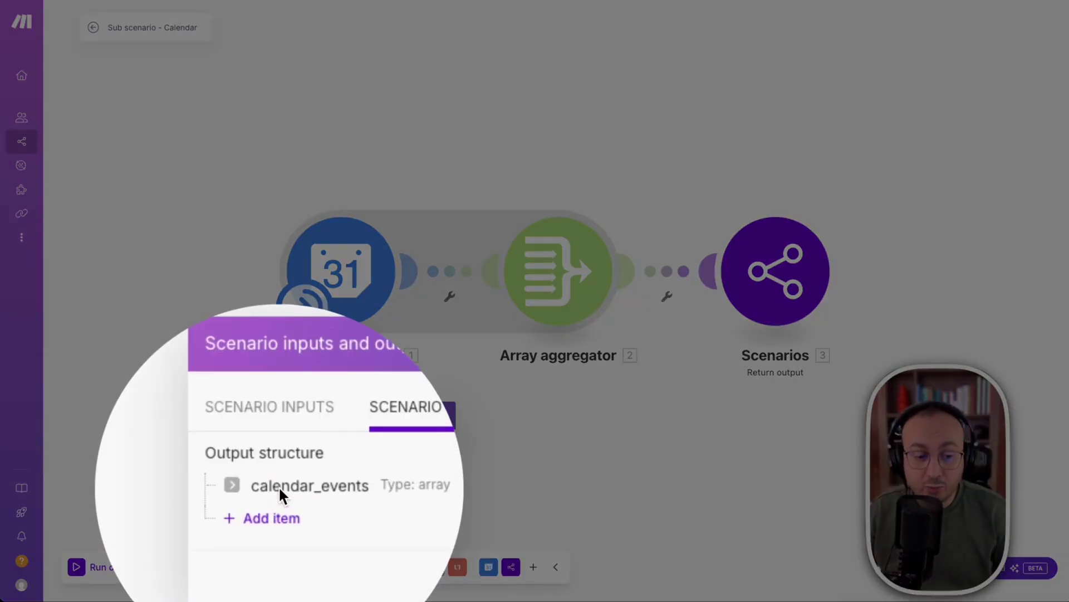
click(279, 488)
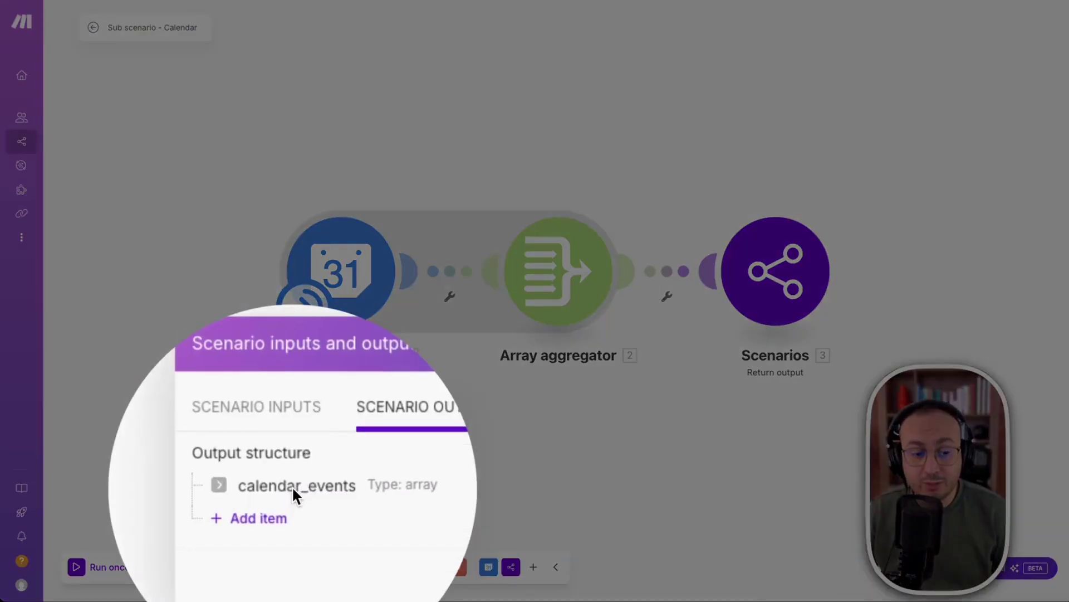
click(292, 486)
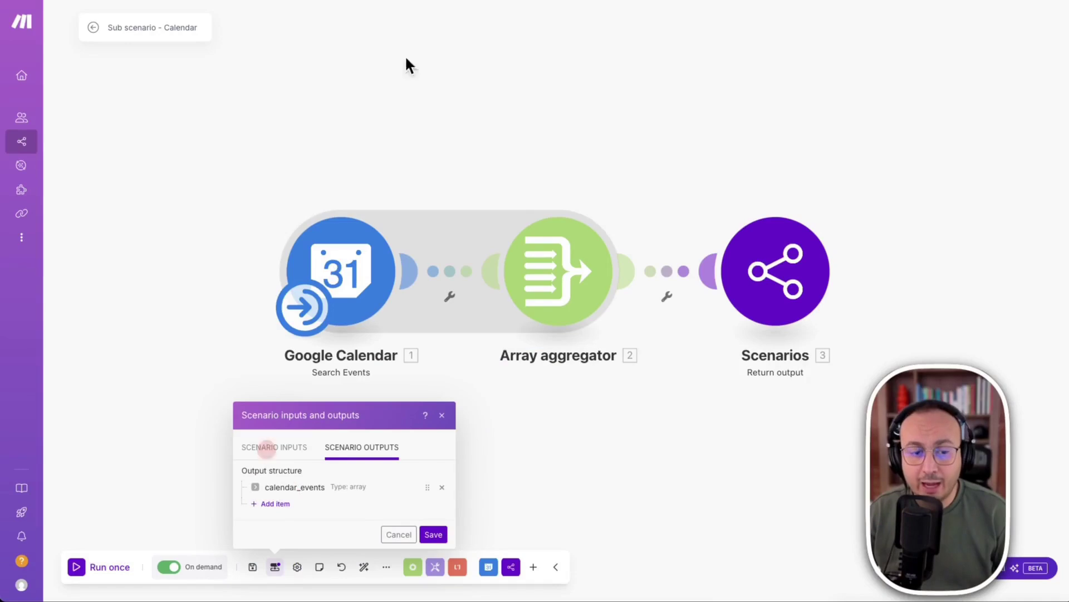
Switch to the Send Email scenario and examine the input and output structures defined for it.
click(657, 47)
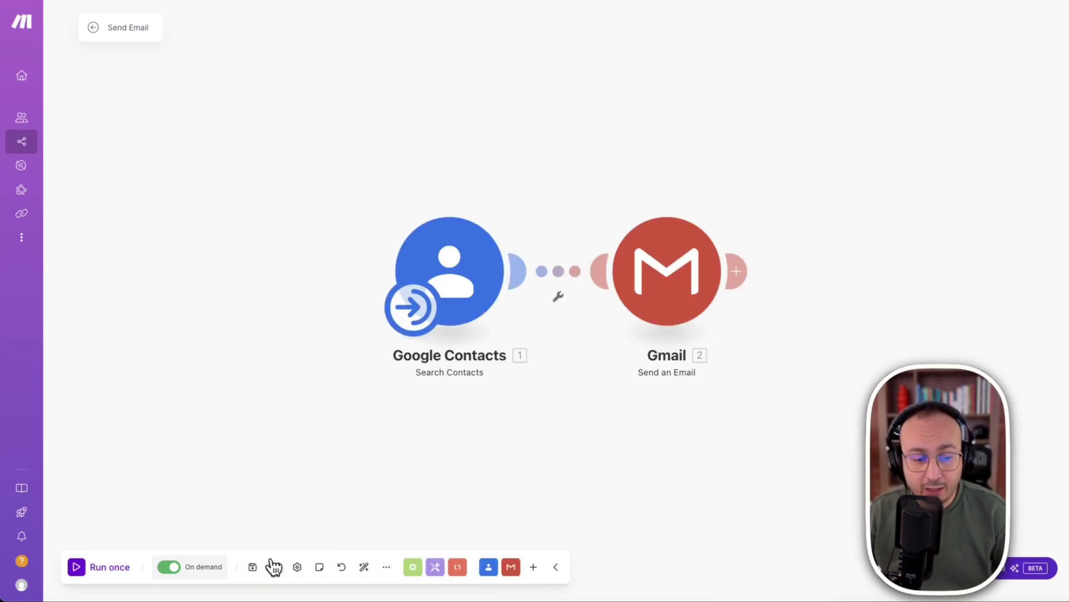
click(275, 567)
click(362, 413)
click(282, 430)
click(360, 422)
click(272, 424)
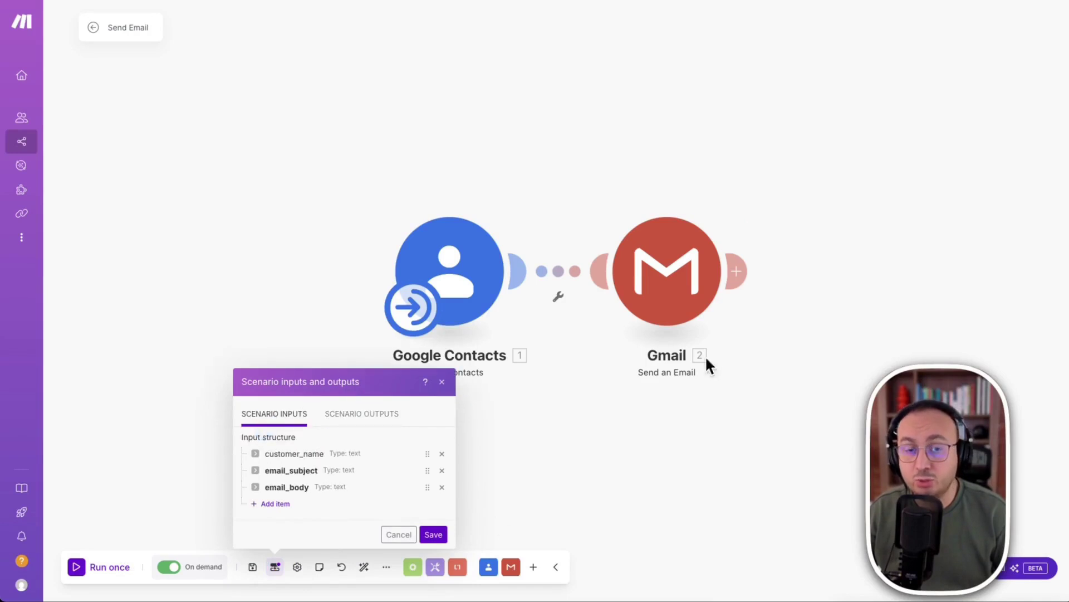
Return to the Principal - Make AI Agents scenario and review its voice, text and agent routes.
click(690, 65)
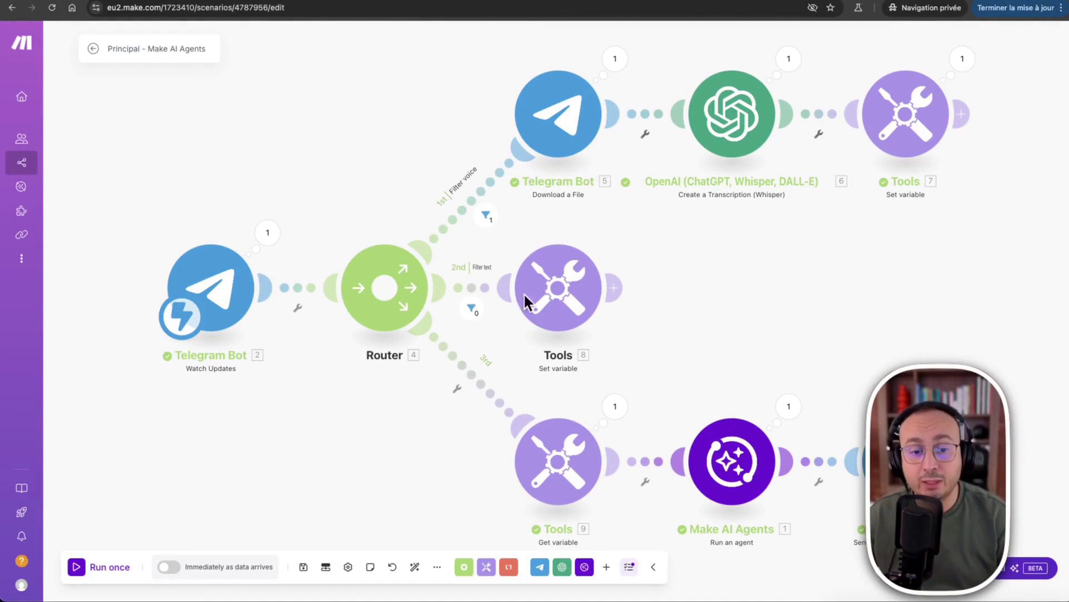
click(913, 278)
mouse_move(930, 223)
mouse_down()
mouse_move(784, 349)
mouse_move(753, 409)
mouse_up()
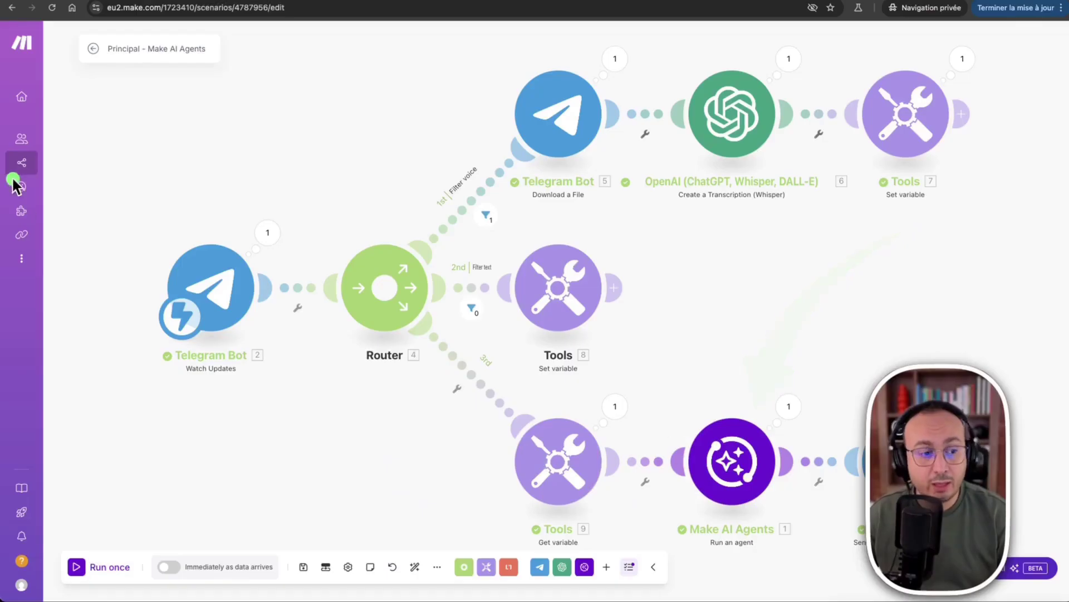
mouse_move(25, 195)
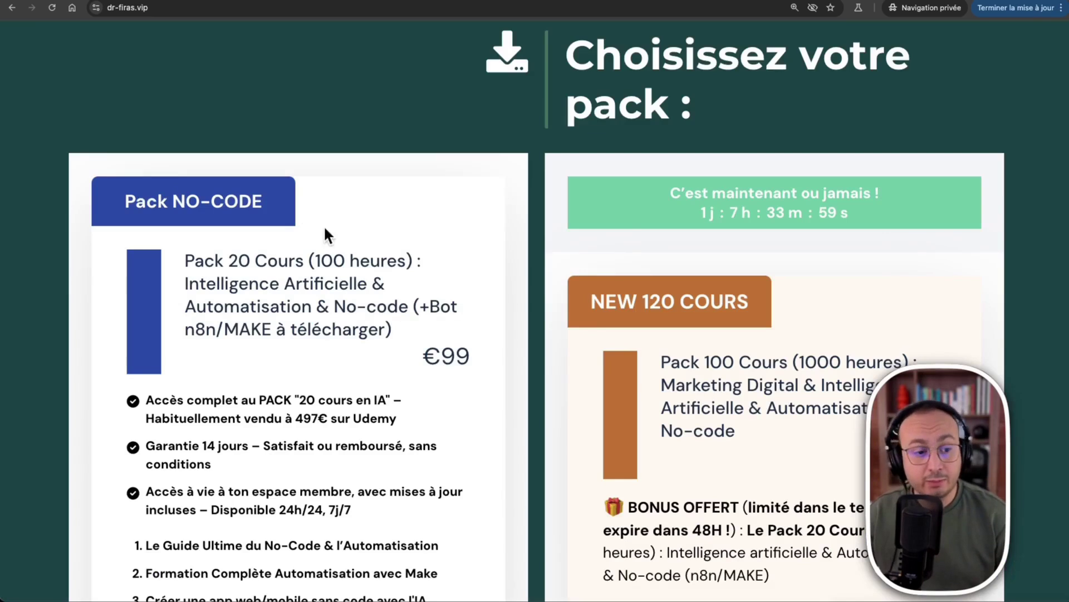
Review the Pack NO-CODE offer on dr-firas.vip, from its course list to the promo code and payment total.
scroll(355, 271, down, 1)
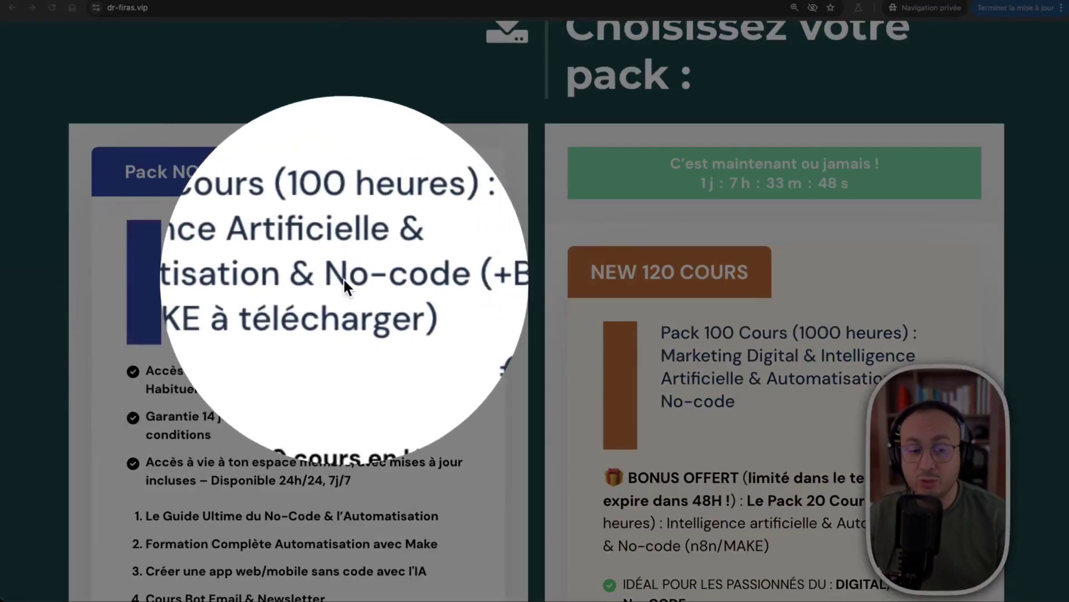
click(366, 277)
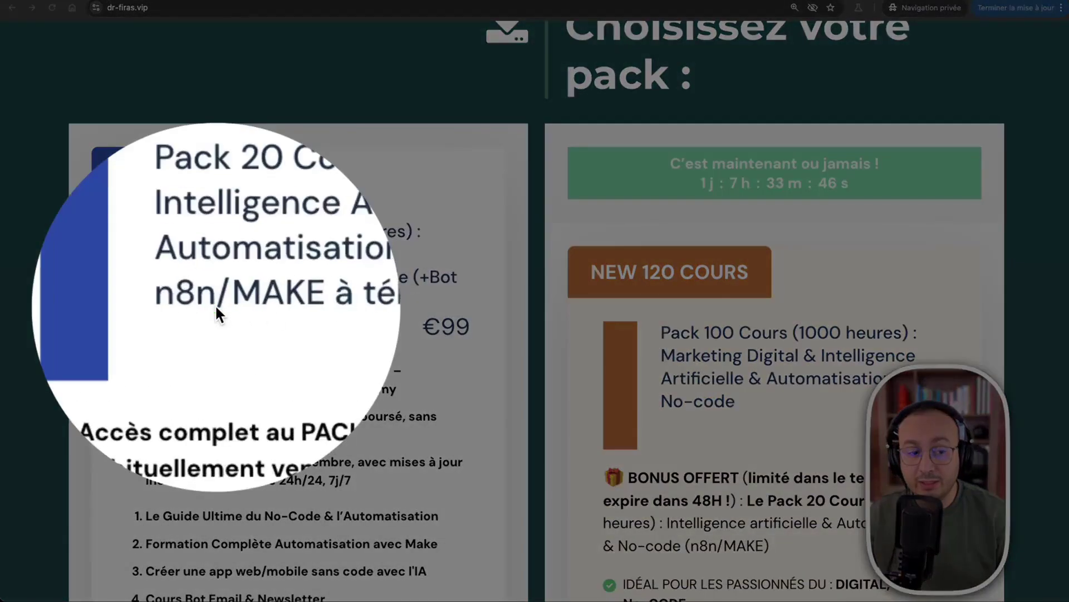
scroll(409, 364, down, 3)
scroll(409, 363, down, 10)
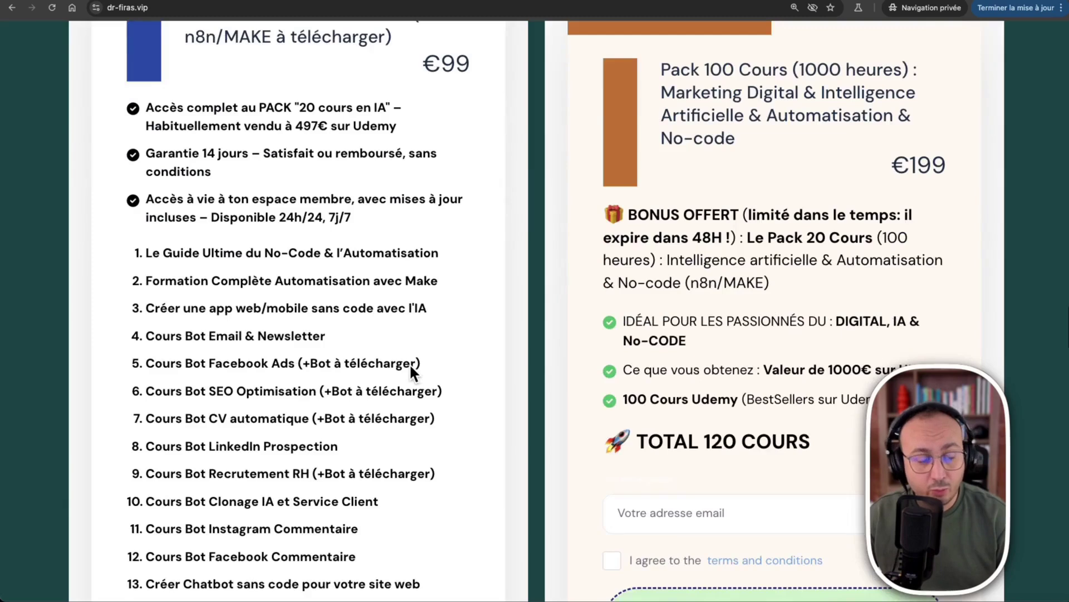
scroll(409, 363, down, 6)
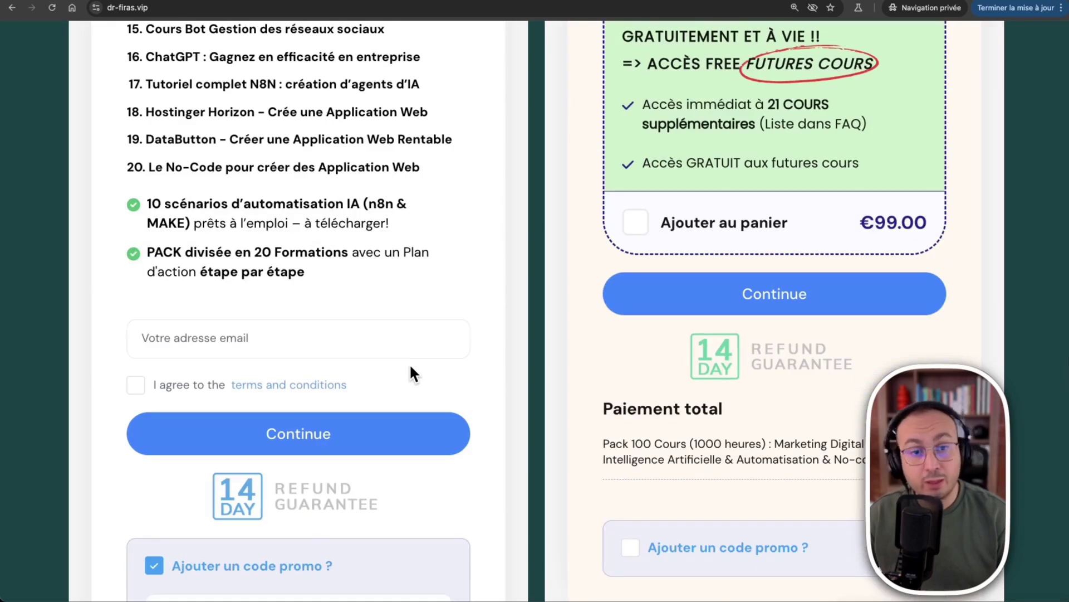
scroll(410, 367, down, 3)
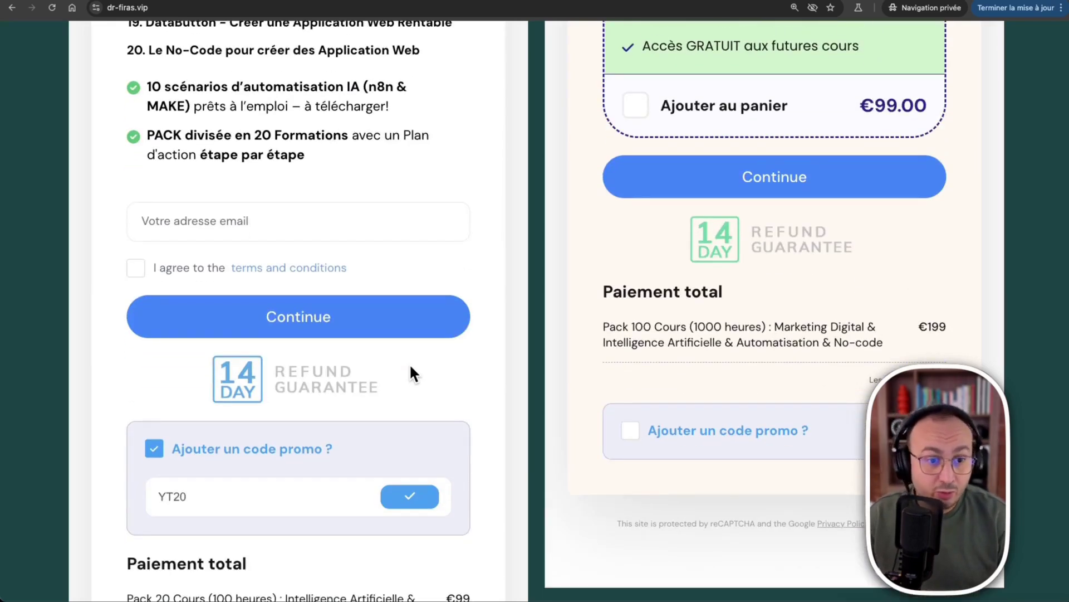
scroll(346, 318, down, 3)
click(310, 283)
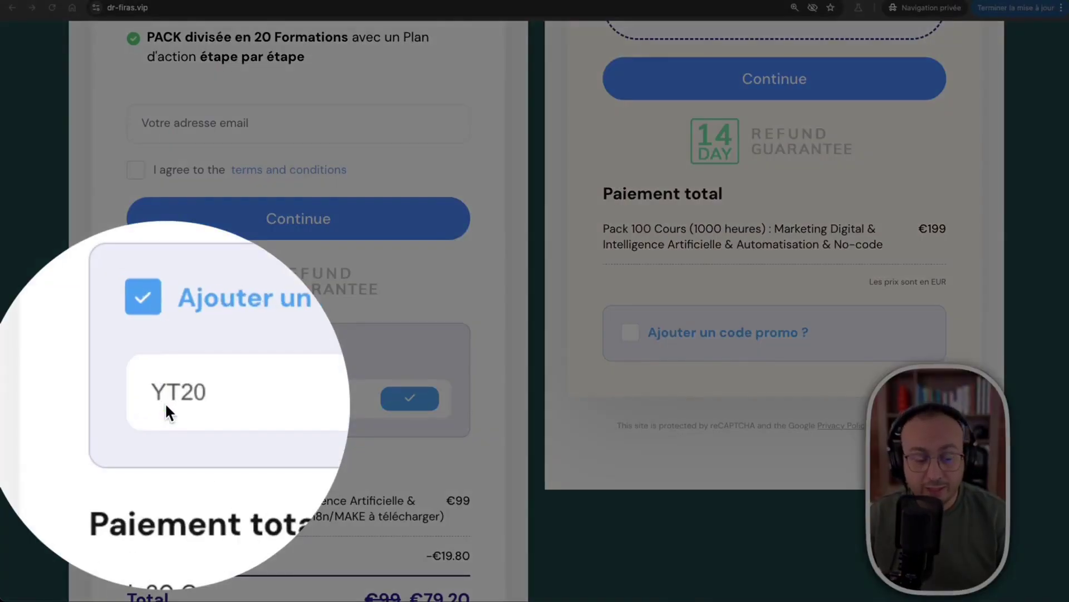
scroll(497, 405, down, 3)
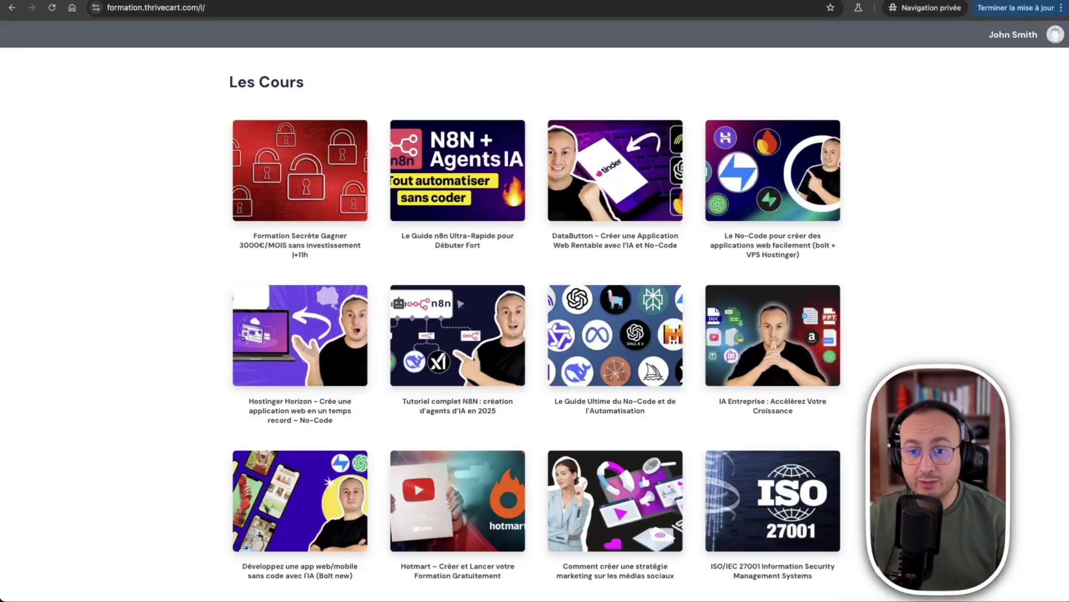
Switch to the ThriveCart training site and browse the Les Cours catalogue.
scroll(965, 152, down, 10)
scroll(966, 158, down, 20)
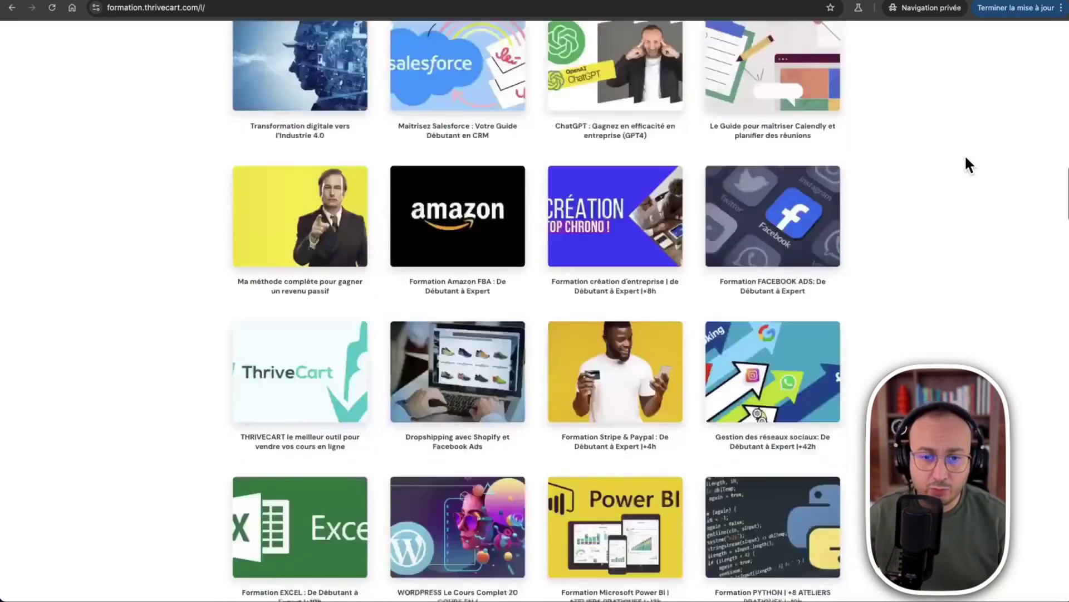
scroll(966, 164, down, 15)
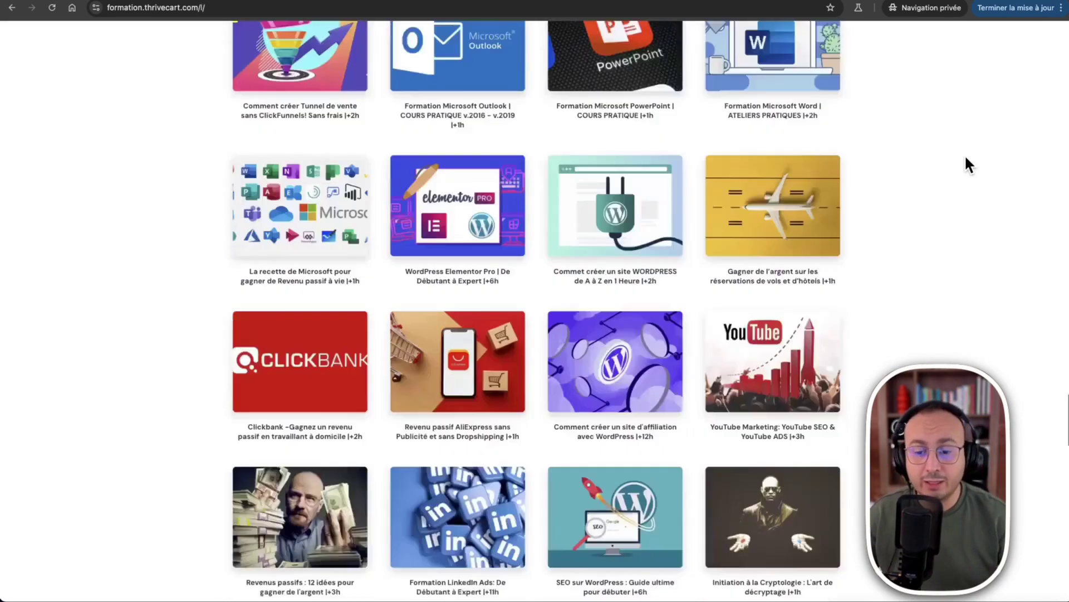
scroll(966, 164, up, 20)
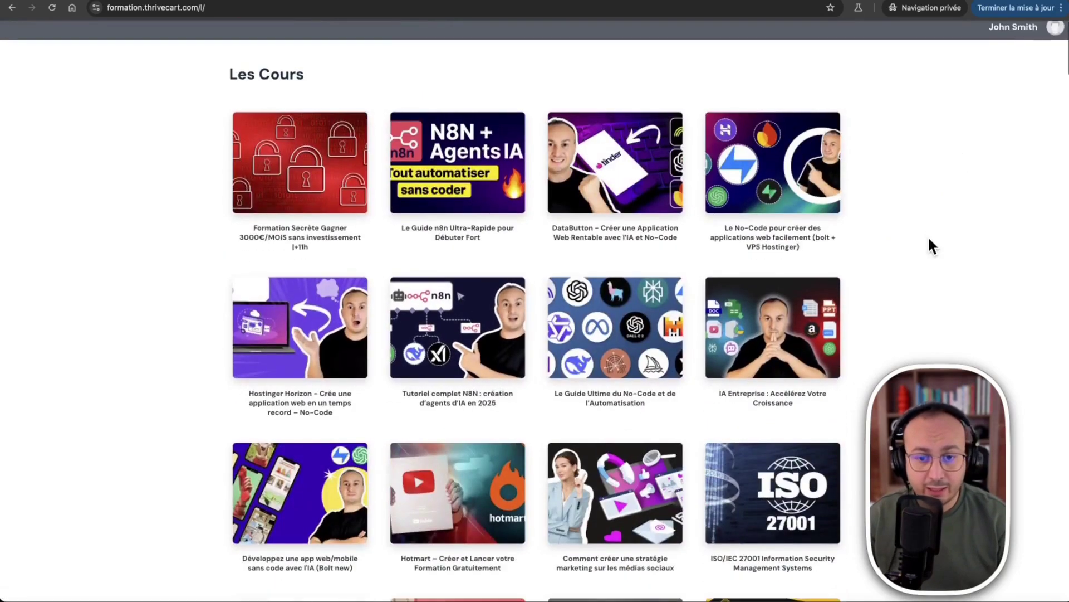
scroll(931, 249, down, 12)
Open the Bot LinkedIn Prospection course, check its lesson list and download module, and view the Configurer - Phantombuster - Download lesson.
click(769, 298)
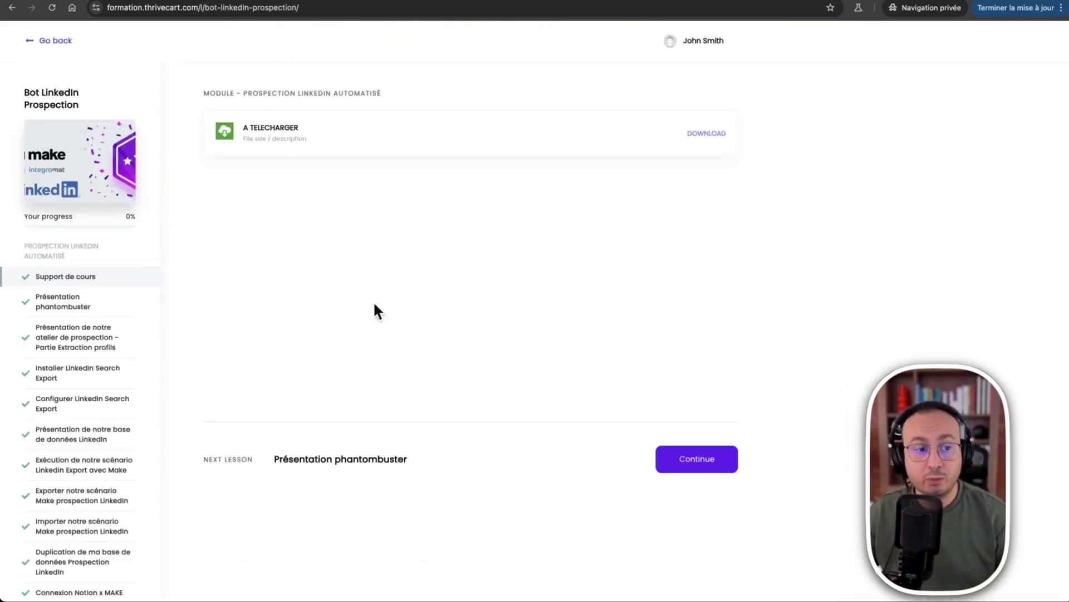
scroll(148, 418, down, 3)
scroll(145, 415, down, 12)
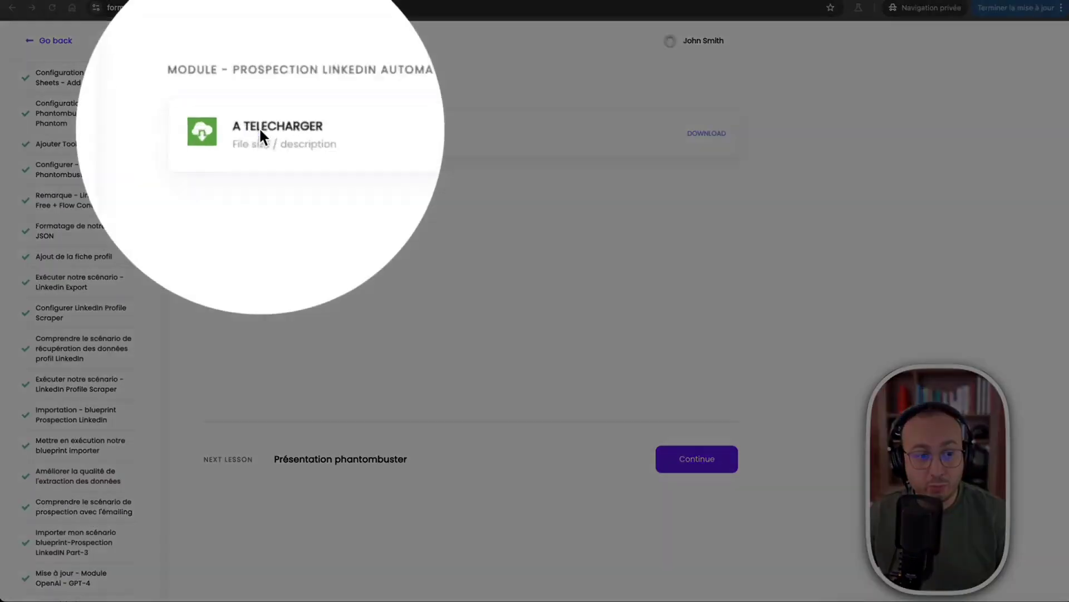
click(260, 129)
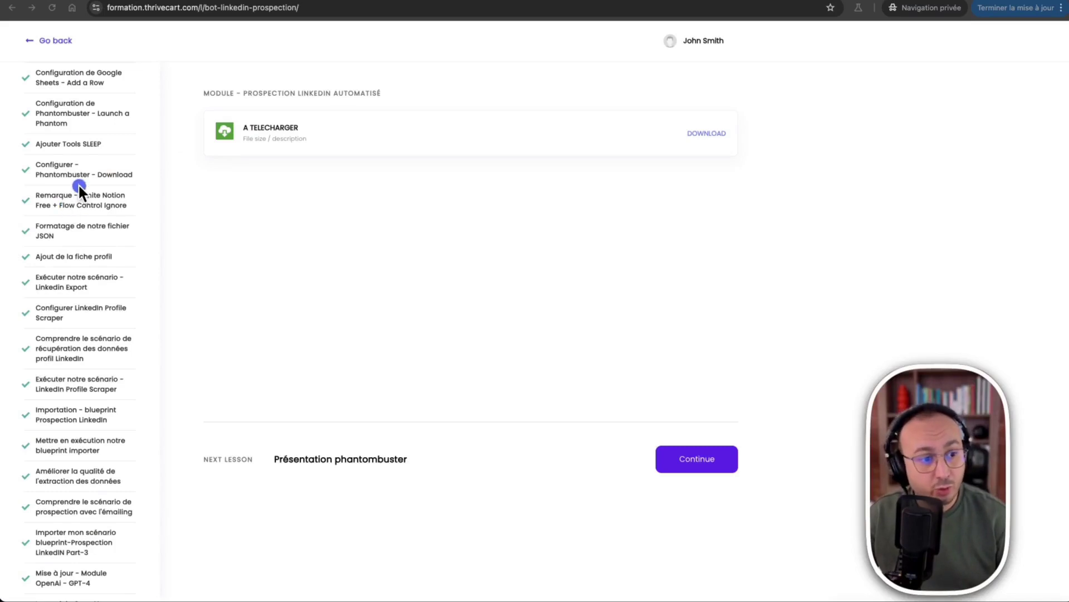
click(56, 165)
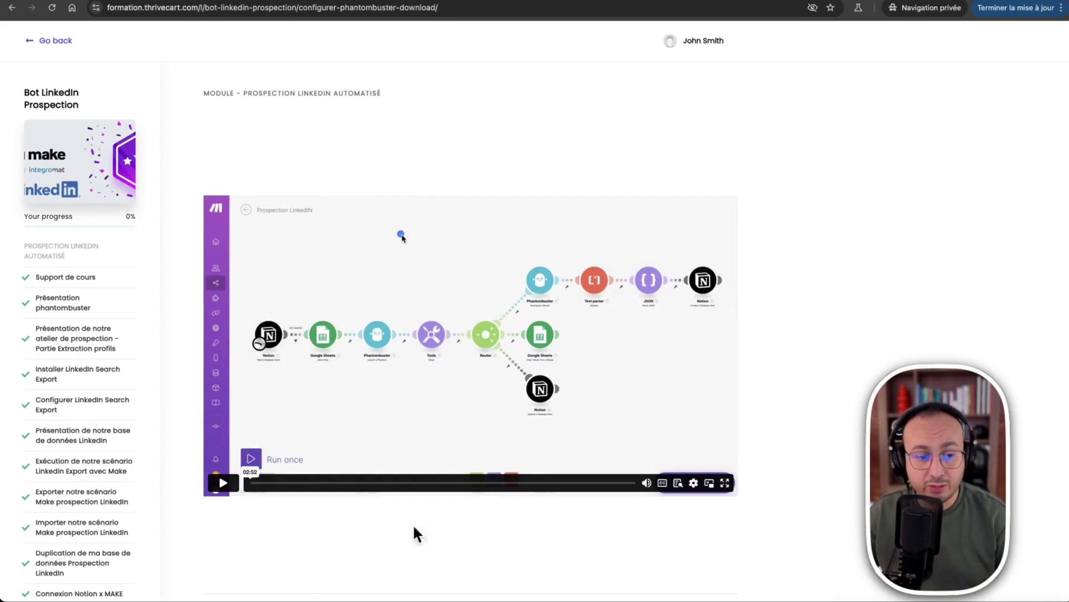
click(511, 330)
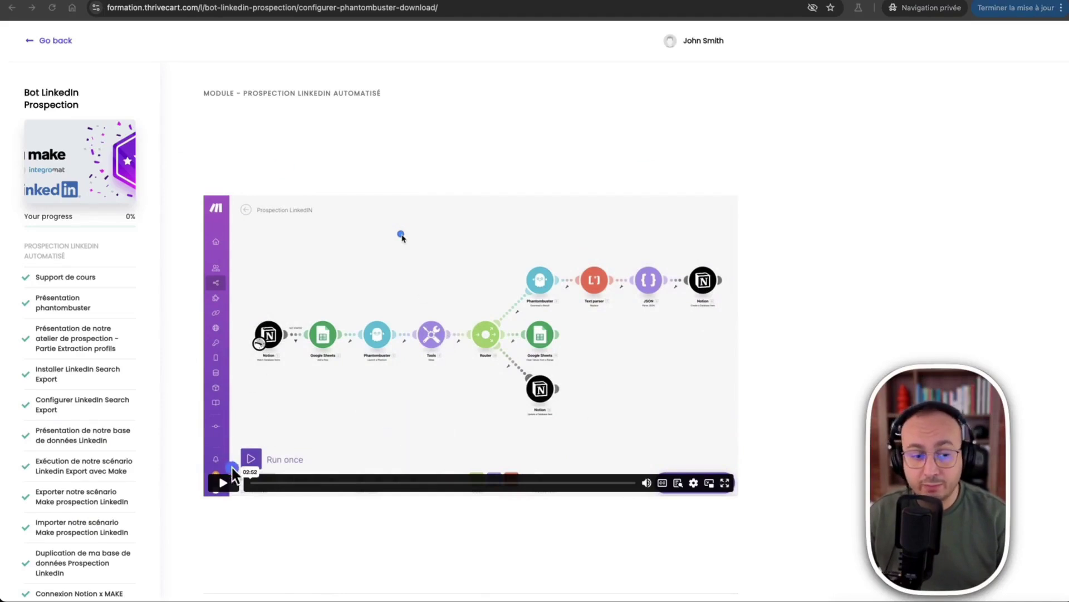